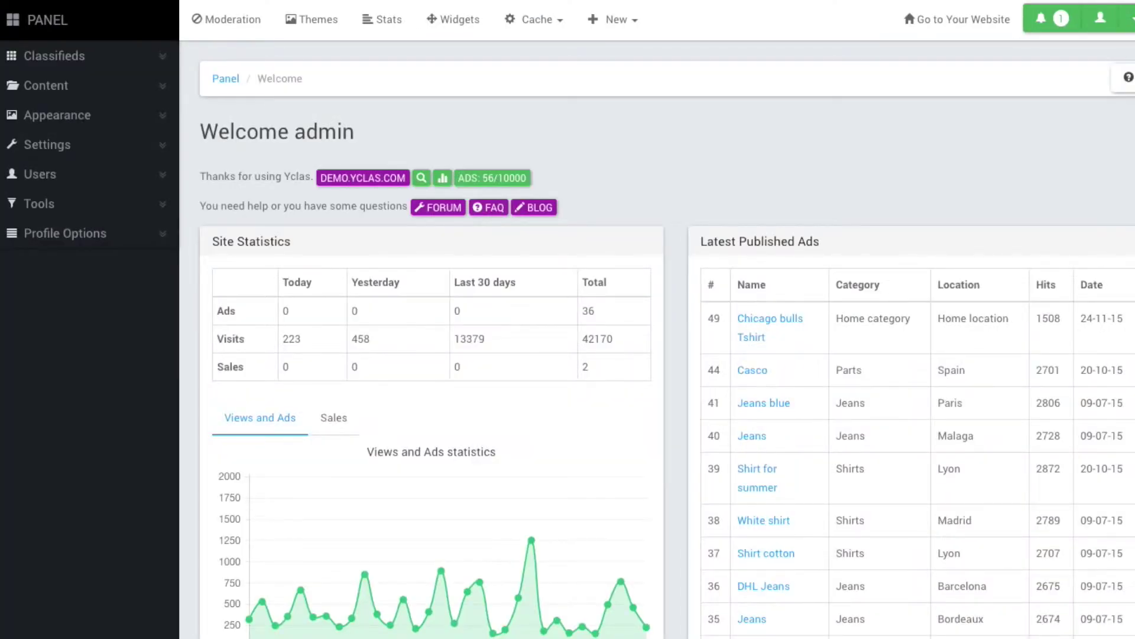
Scroll down the dashboard to review site statistics and the latest published ads.
scroll(667, 341, down, 4)
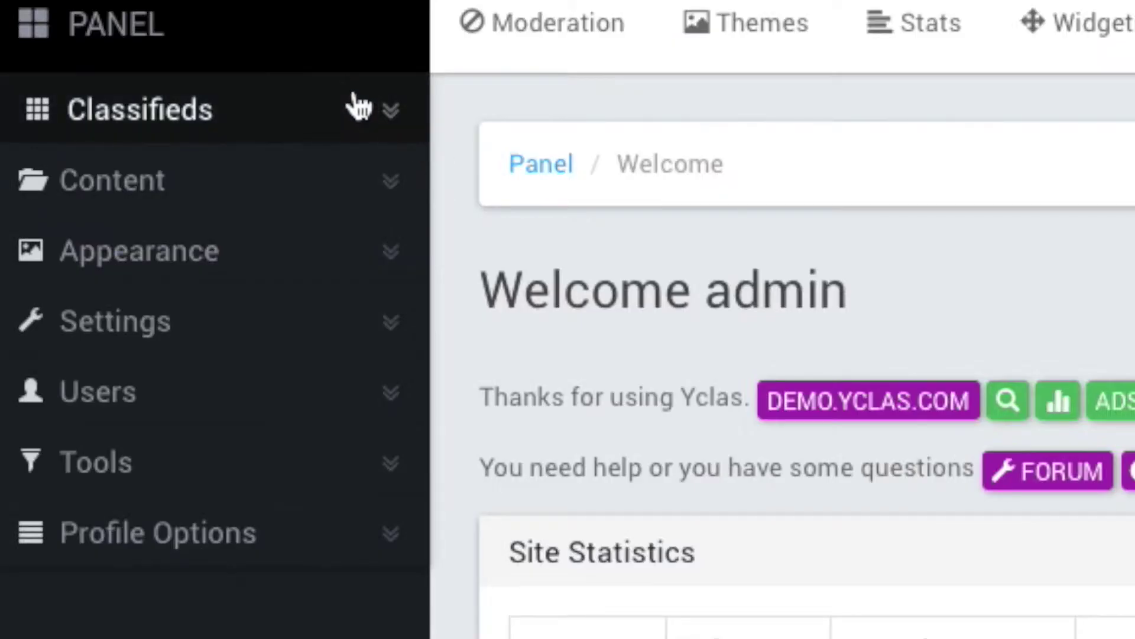
Edit the Shirt for summer ad description so it ends 'for men and women'.
click(145, 54)
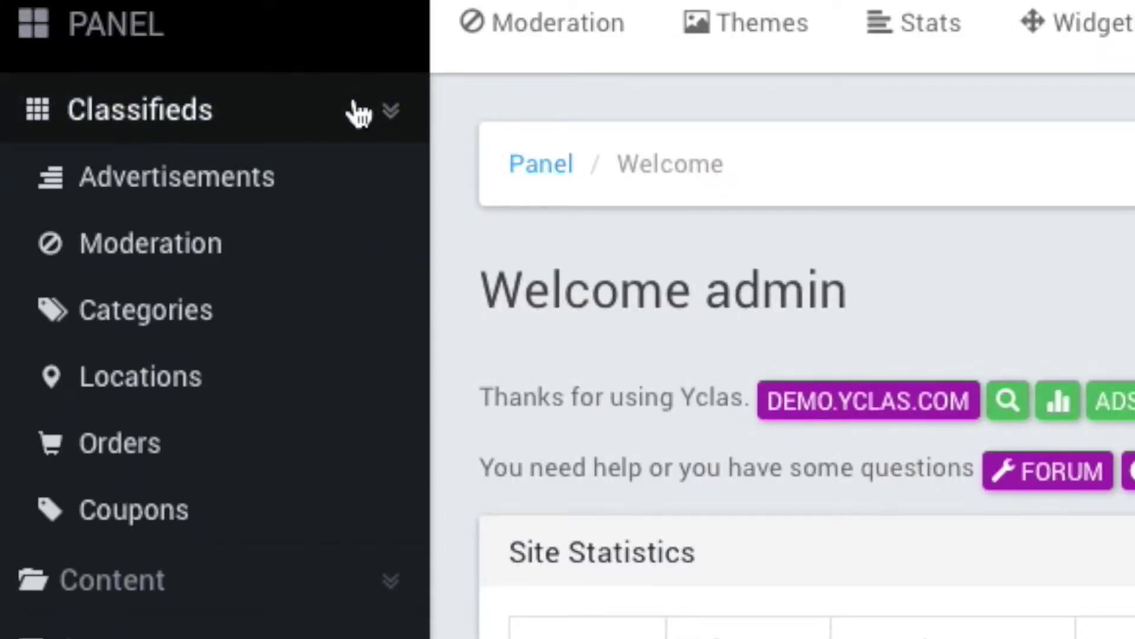
click(342, 198)
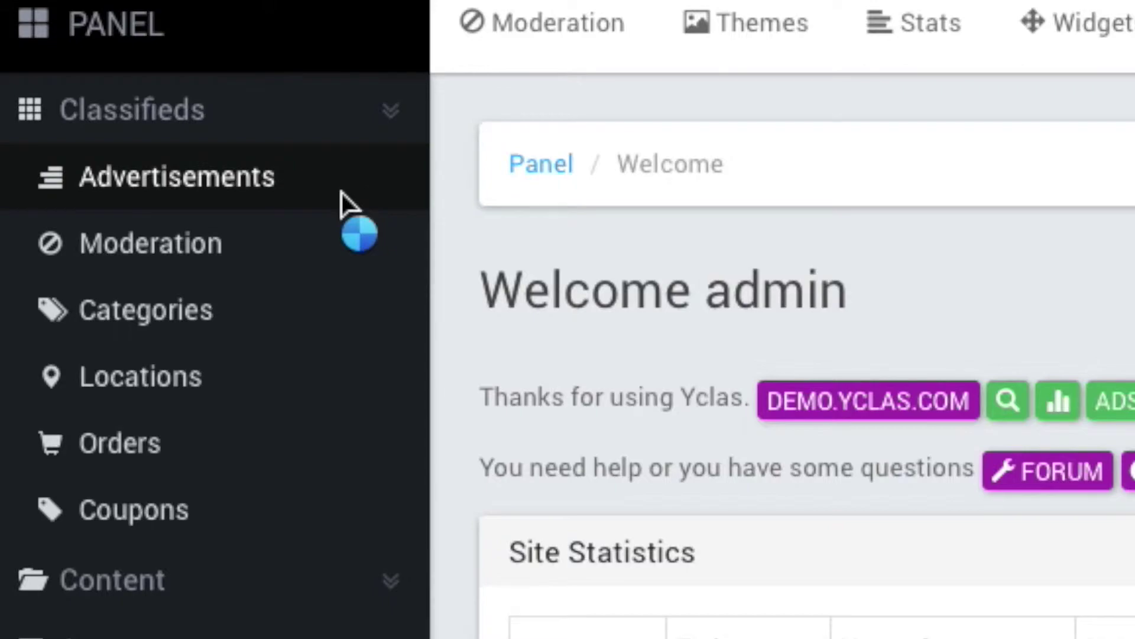
scroll(396, 210, down, 10)
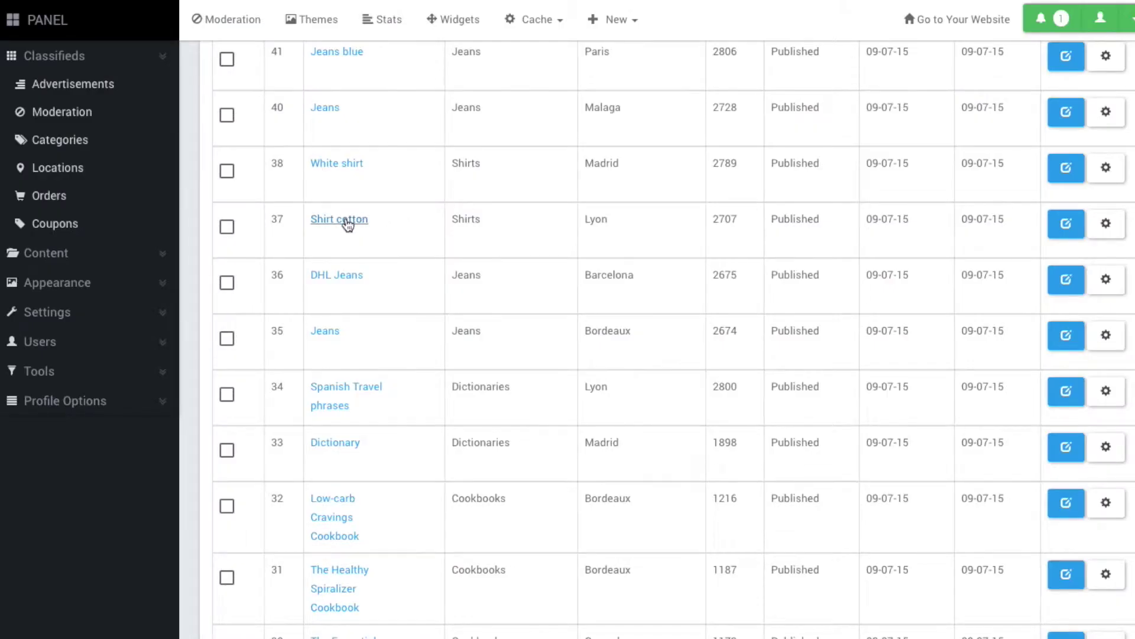
click(348, 224)
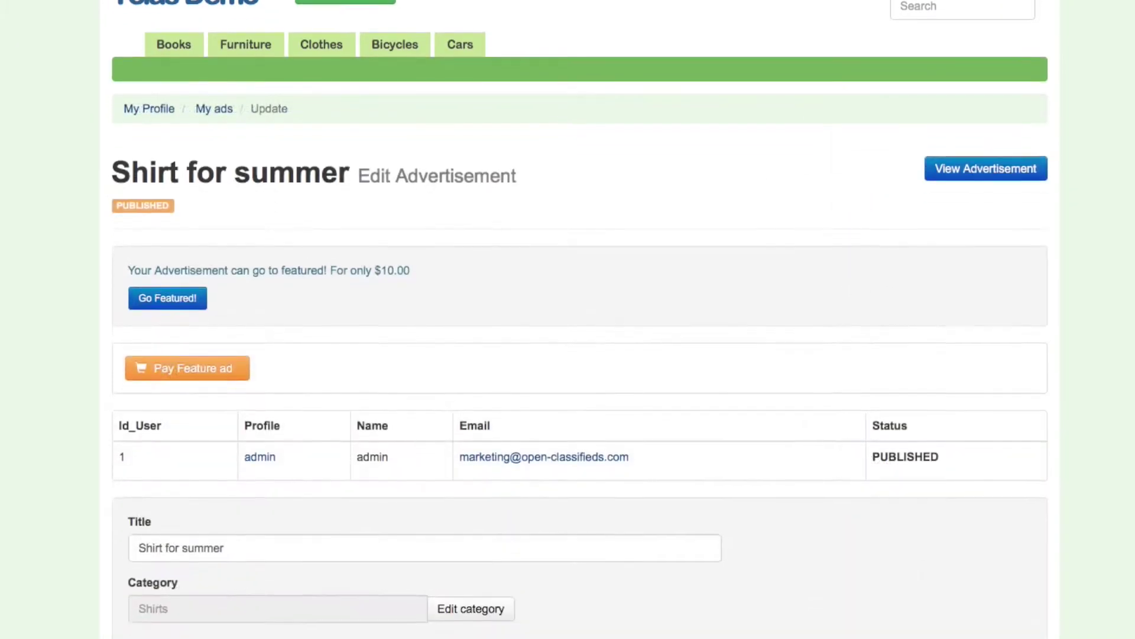
scroll(580, 319, down, 4)
scroll(1105, 328, down, 6)
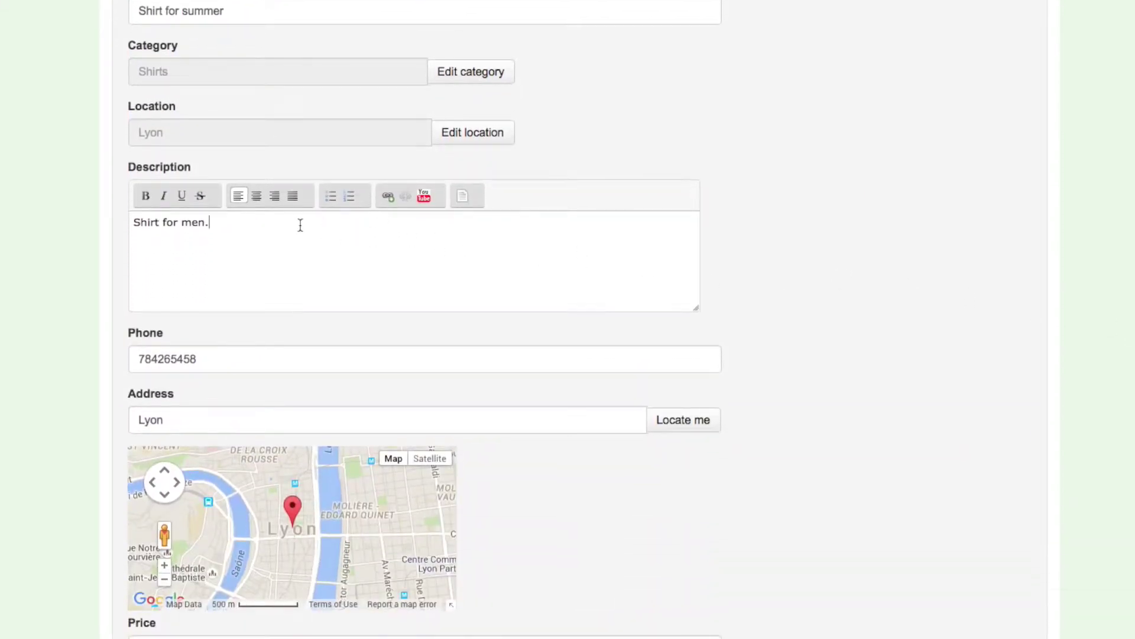
click(301, 225)
key(BackSpace)
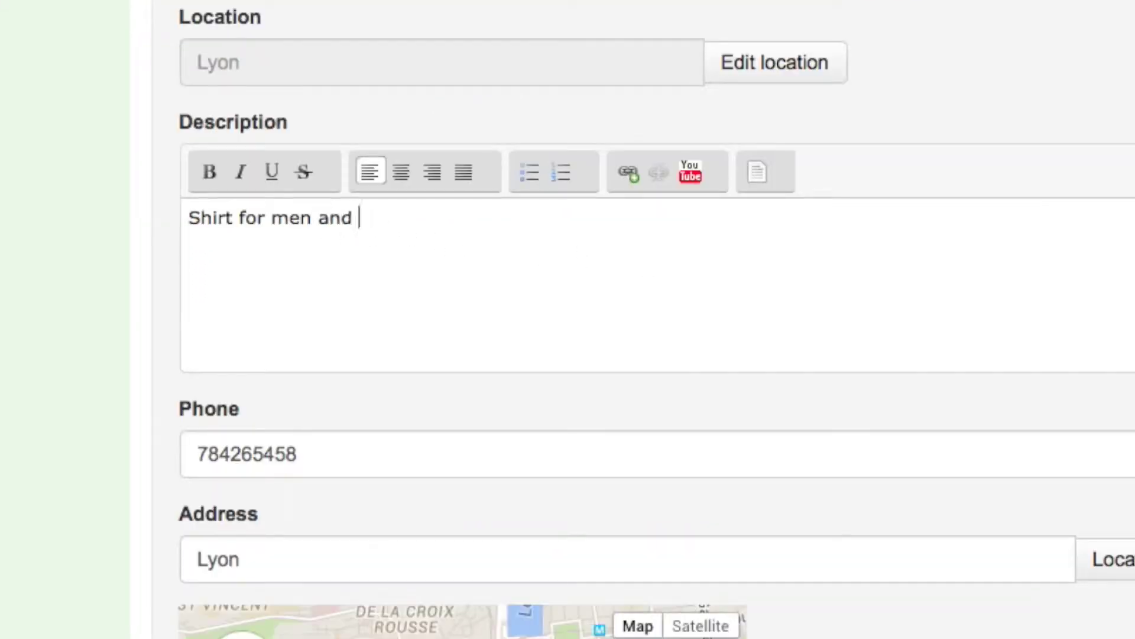
text(and wom)
text(en.)
View the Jeans ad's visit statistics, then permanently delete the Jeans blue ad.
click(970, 372)
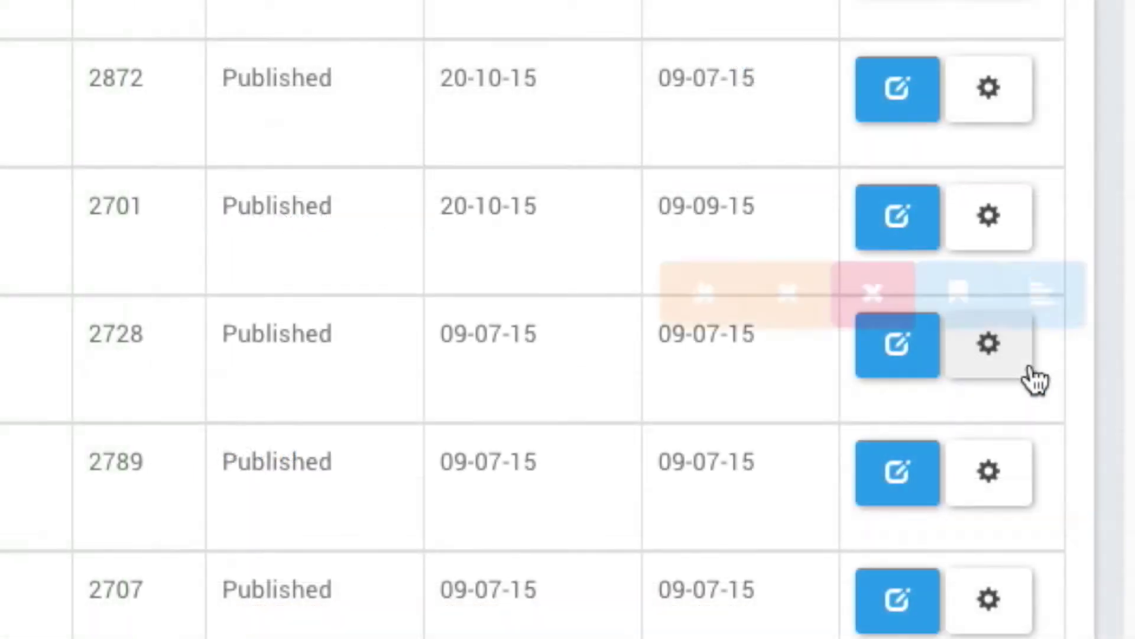
click(1039, 283)
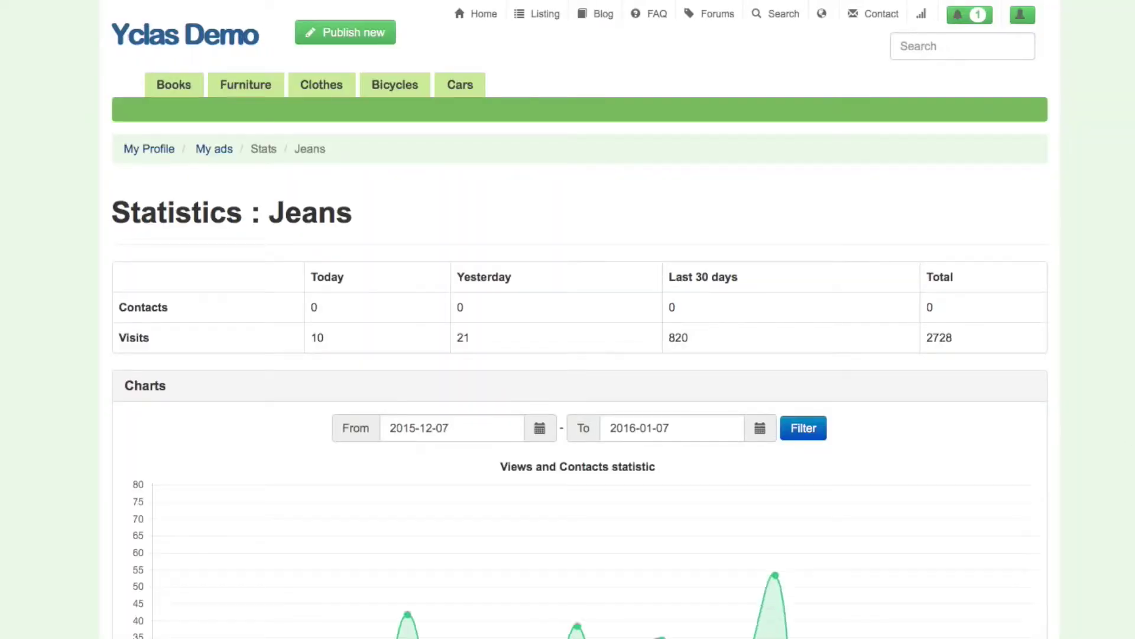
scroll(787, 98, down, 4)
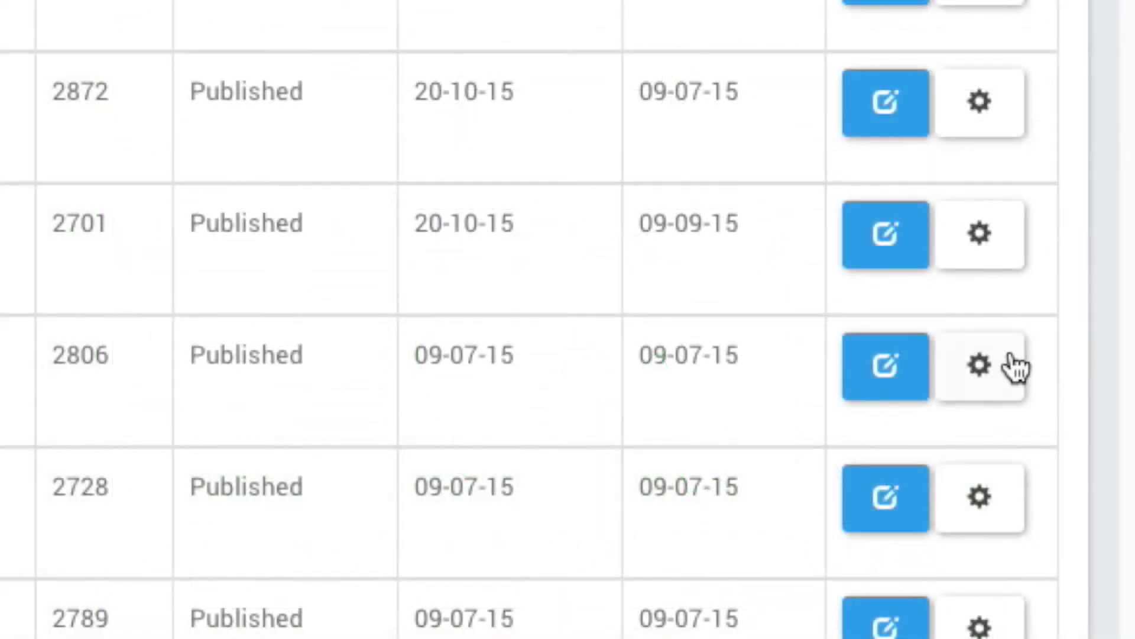
click(1014, 365)
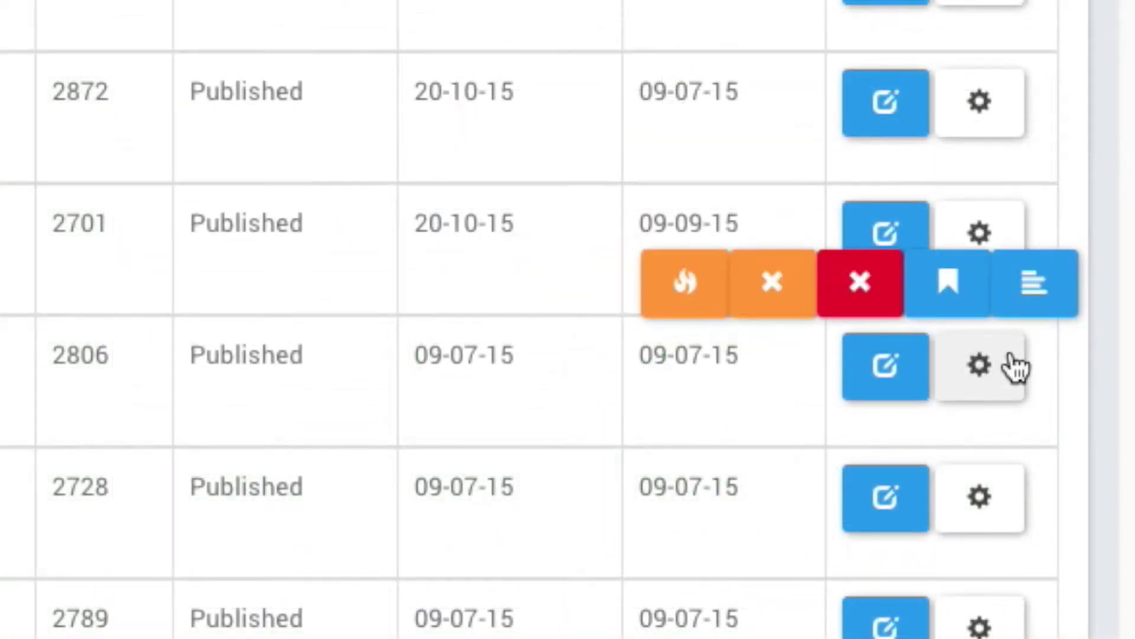
click(860, 284)
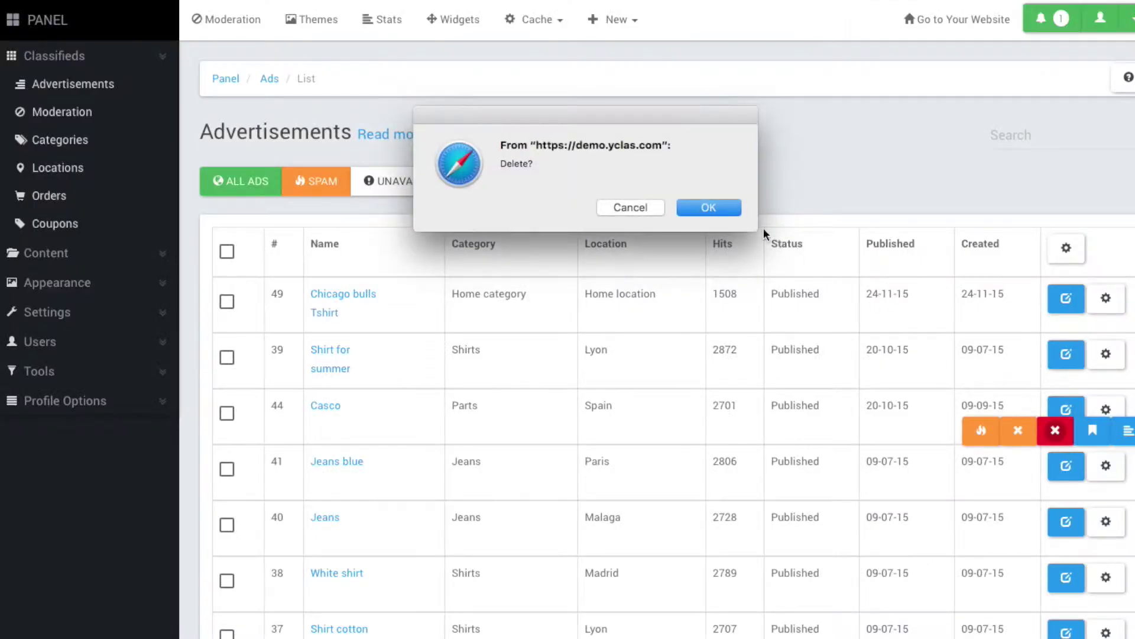
click(732, 213)
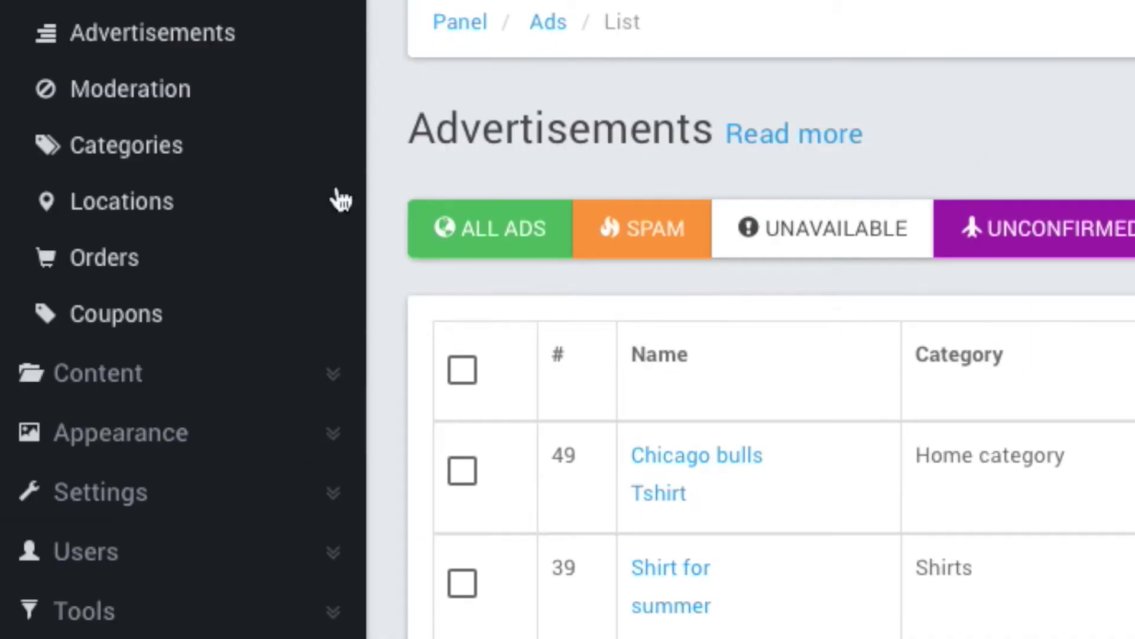
Check the locations list, then begin a new category from the Categories page.
click(172, 204)
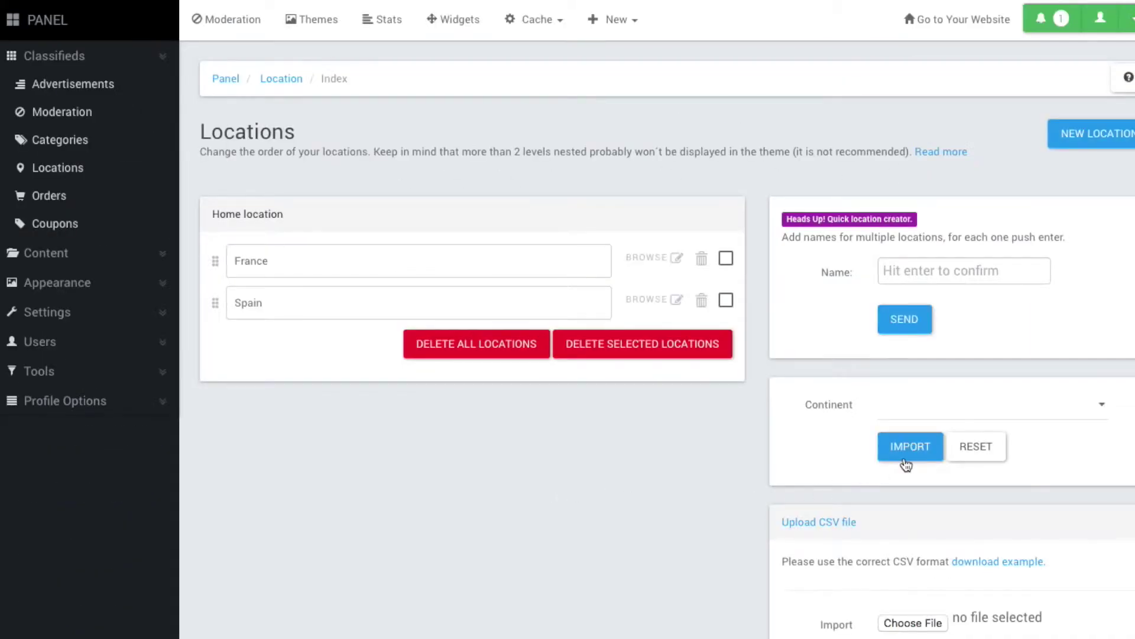
click(907, 462)
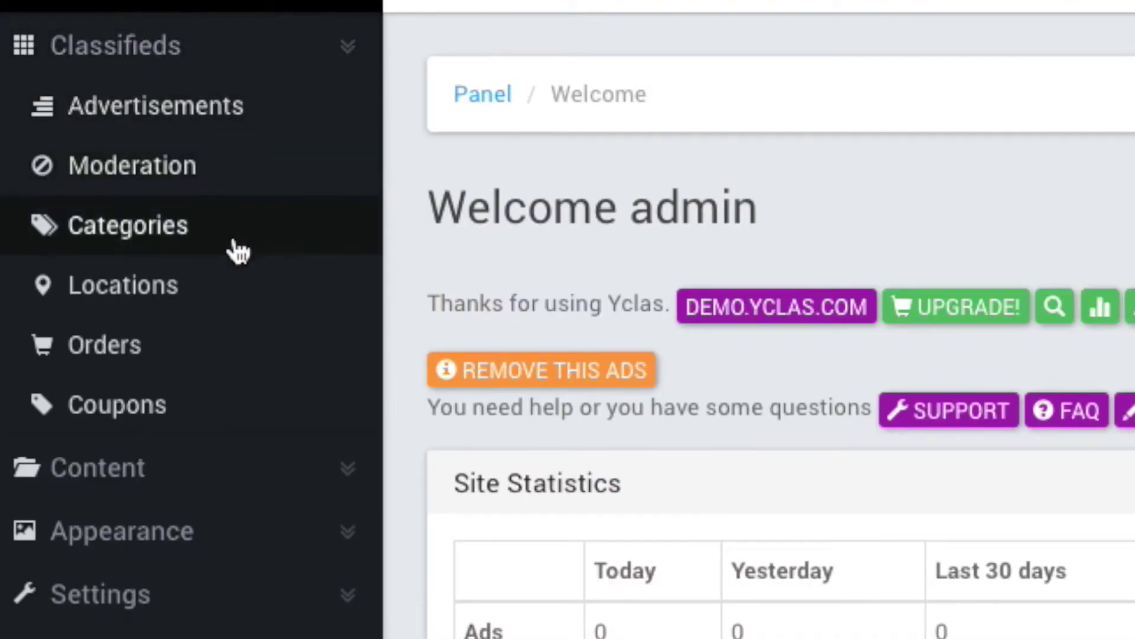
click(233, 235)
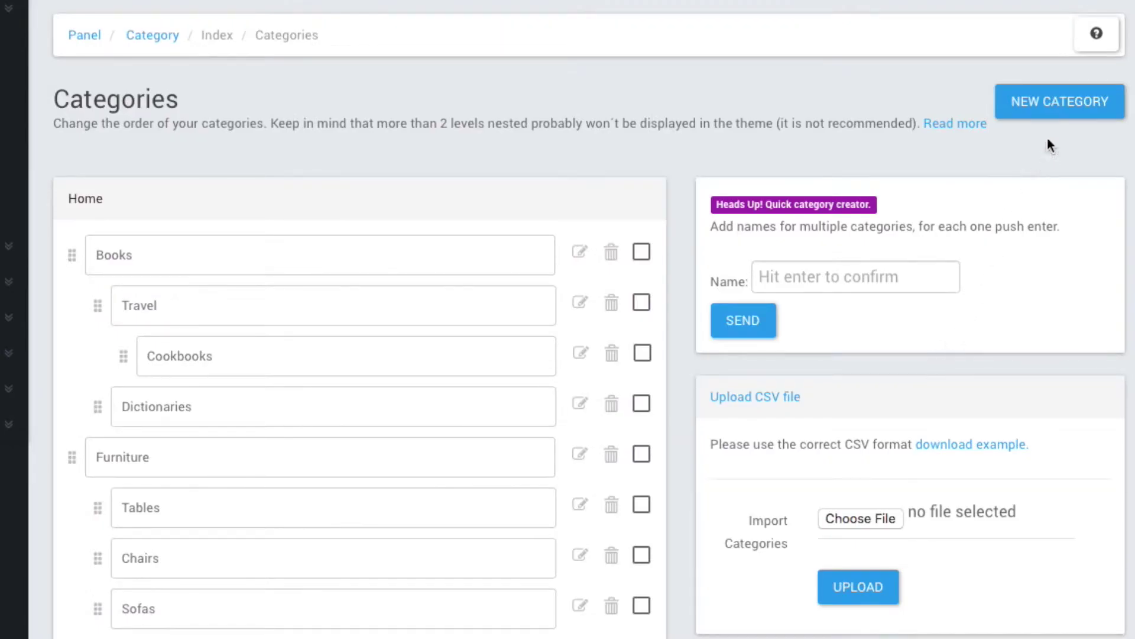
click(1065, 105)
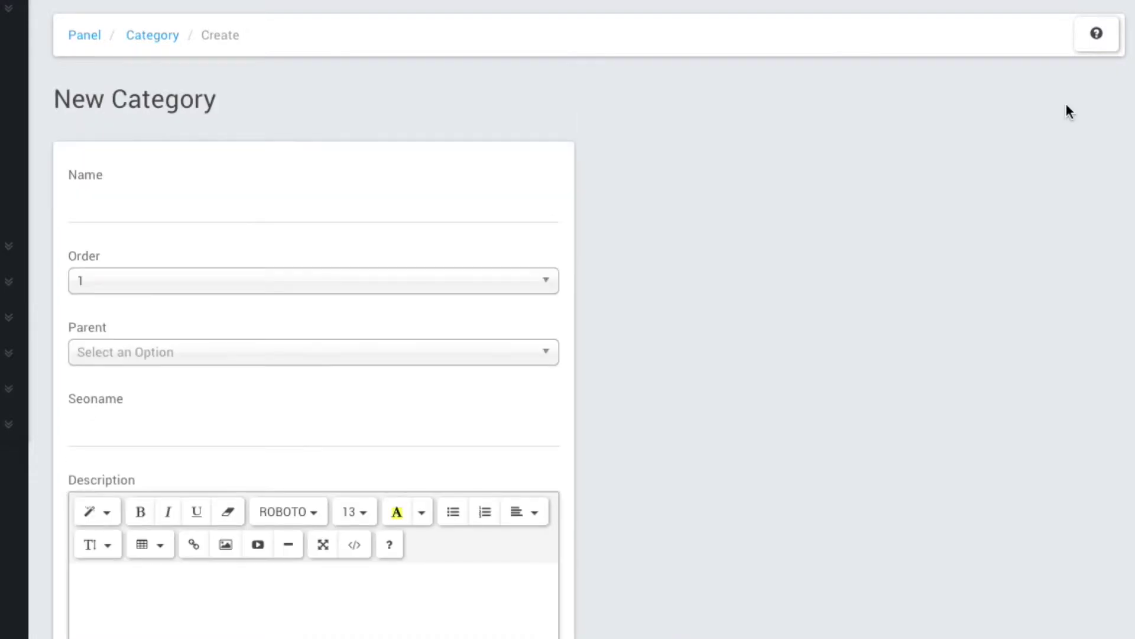
click(469, 210)
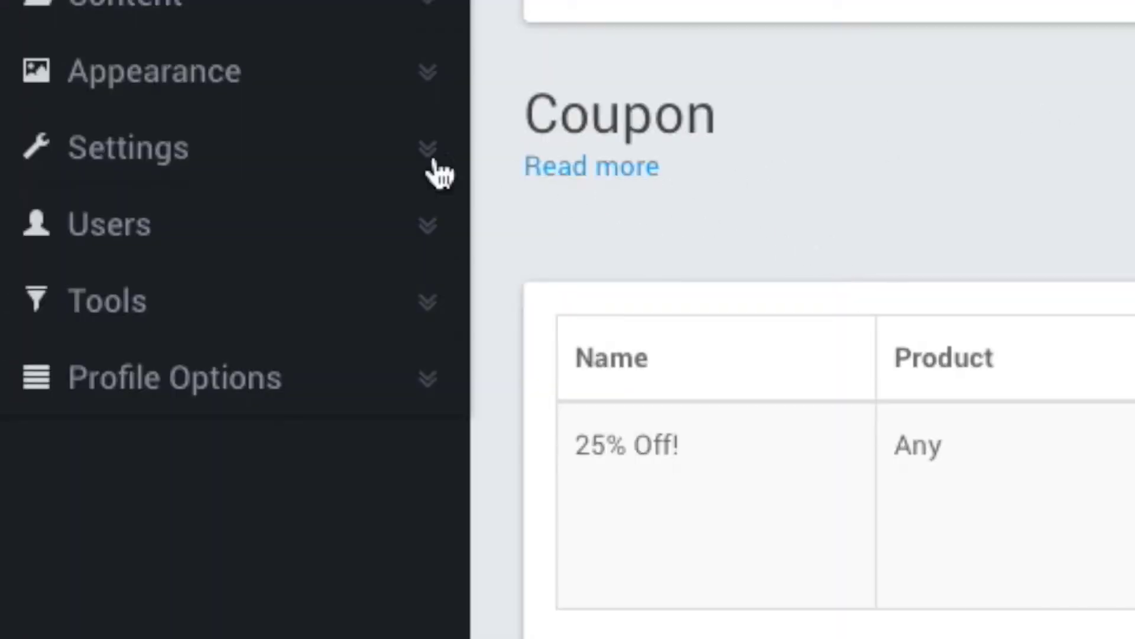
Open Advertisement configuration and scroll through its listing, publish, field, display and map options.
click(297, 152)
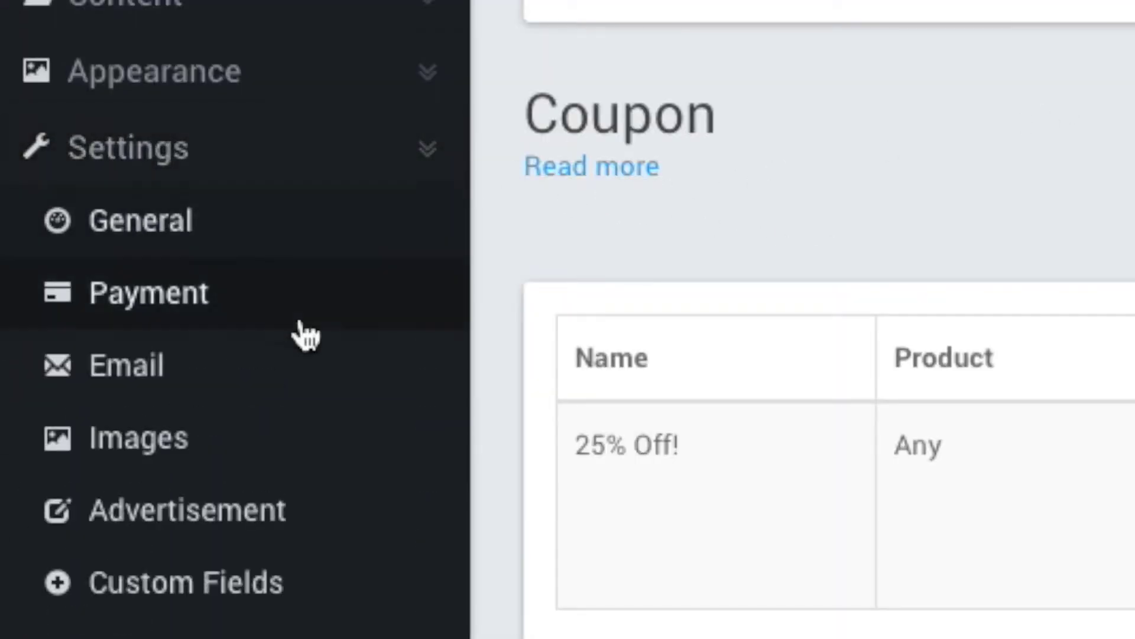
click(282, 514)
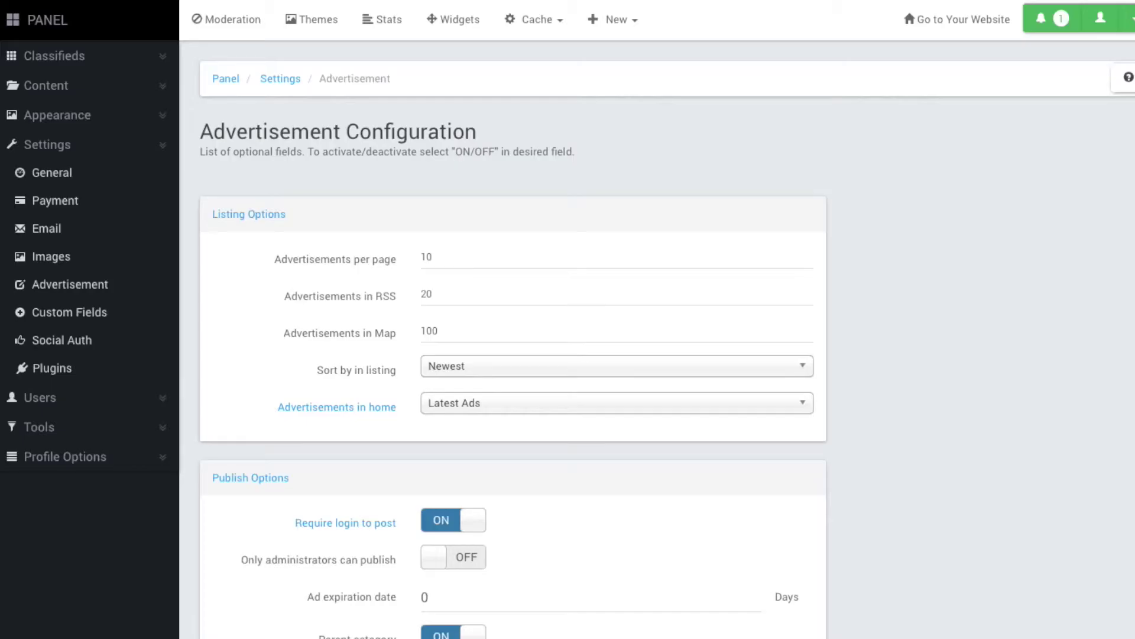
scroll(657, 339, down, 3)
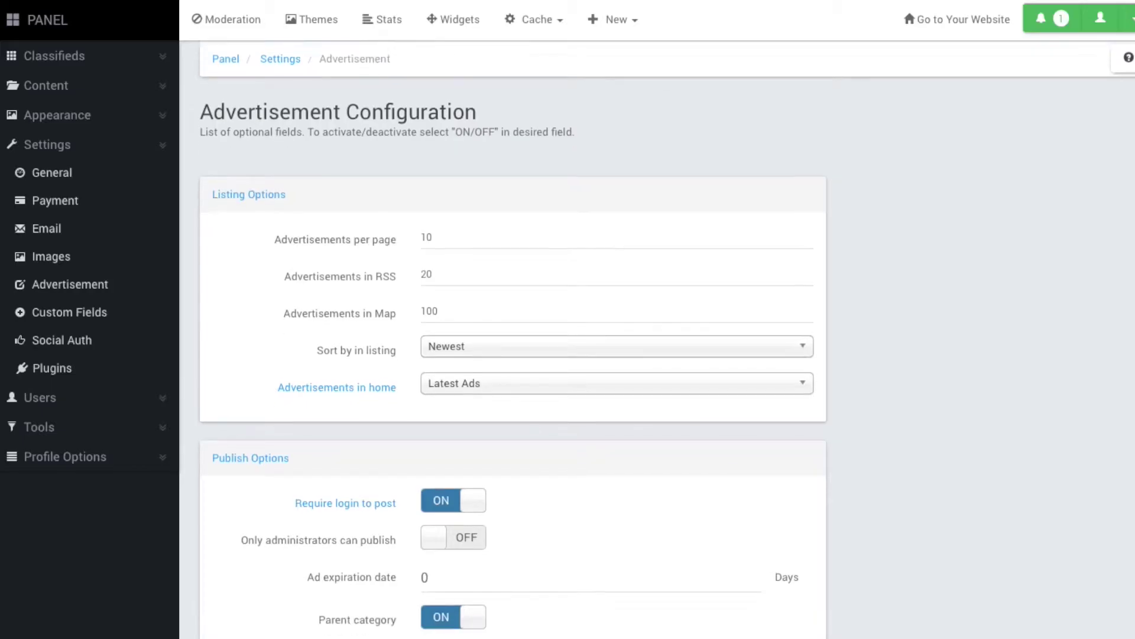
scroll(657, 340, down, 4)
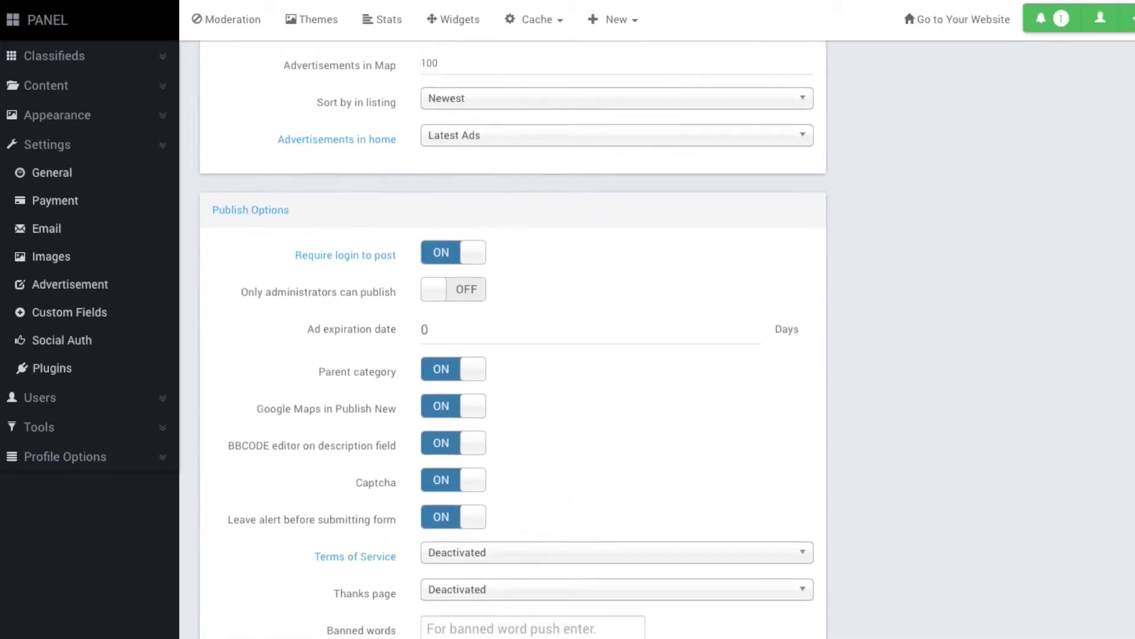
scroll(657, 340, down, 4)
scroll(513, 339, down, 4)
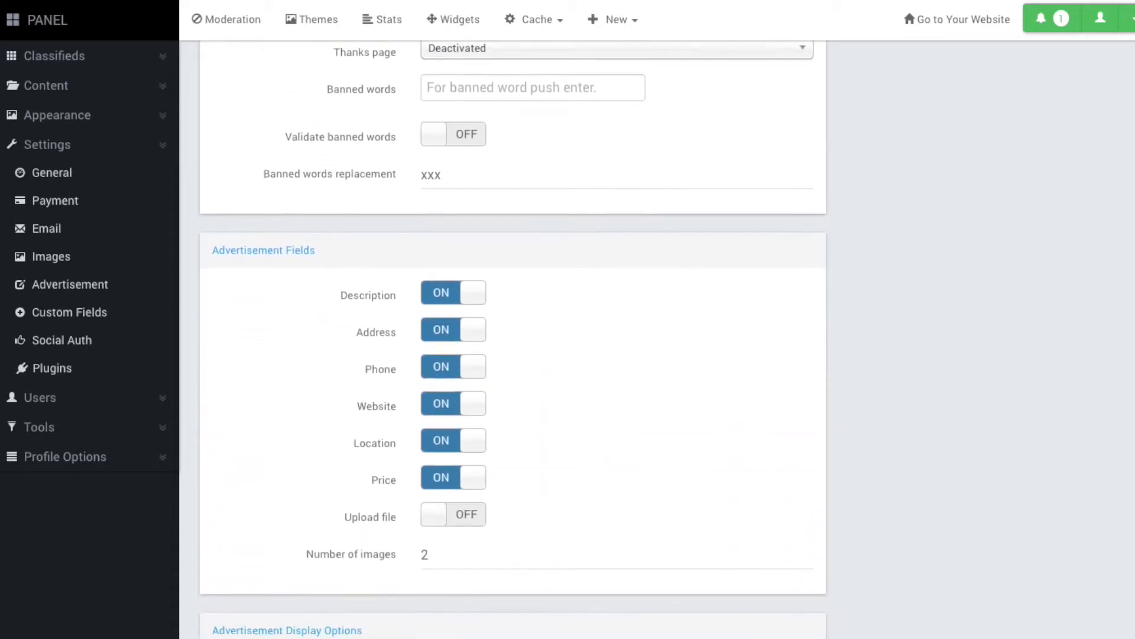
scroll(513, 339, down, 5)
scroll(513, 338, down, 4)
scroll(513, 339, down, 2)
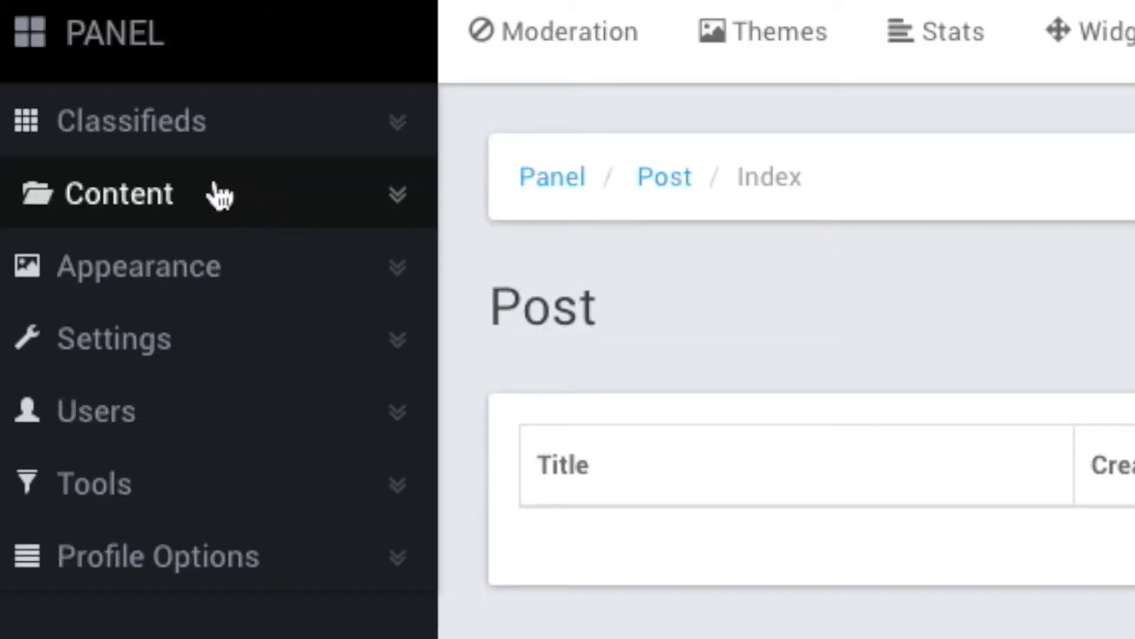
Create a new blog post titled 'First Blog Post!'.
click(219, 194)
click(191, 264)
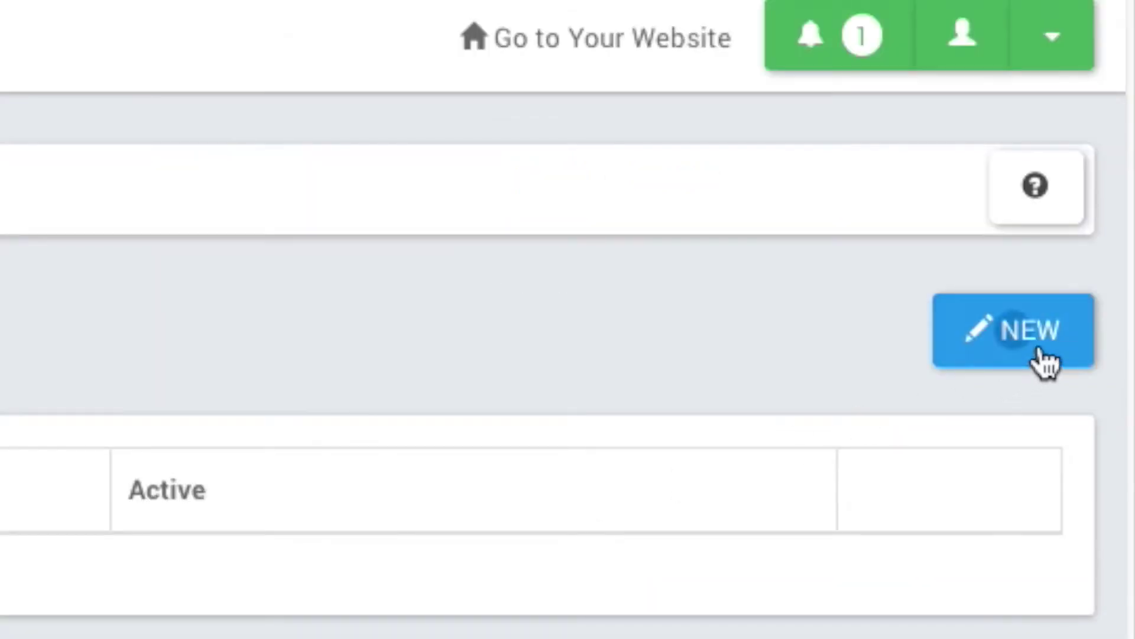
click(1039, 355)
text(First Blog Post!)
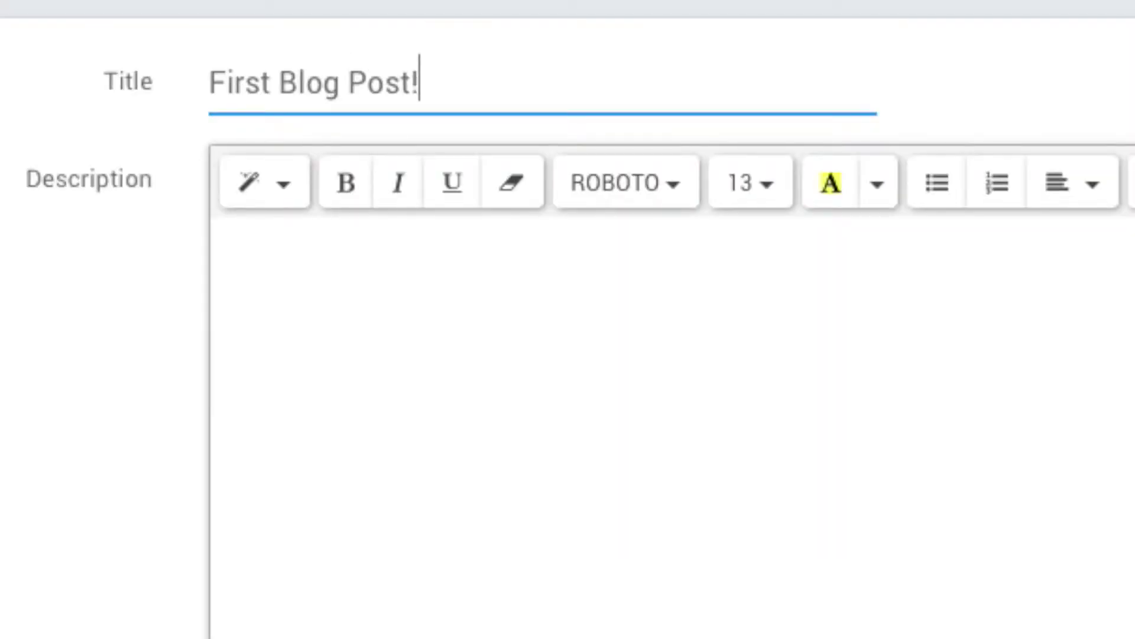
click(229, 255)
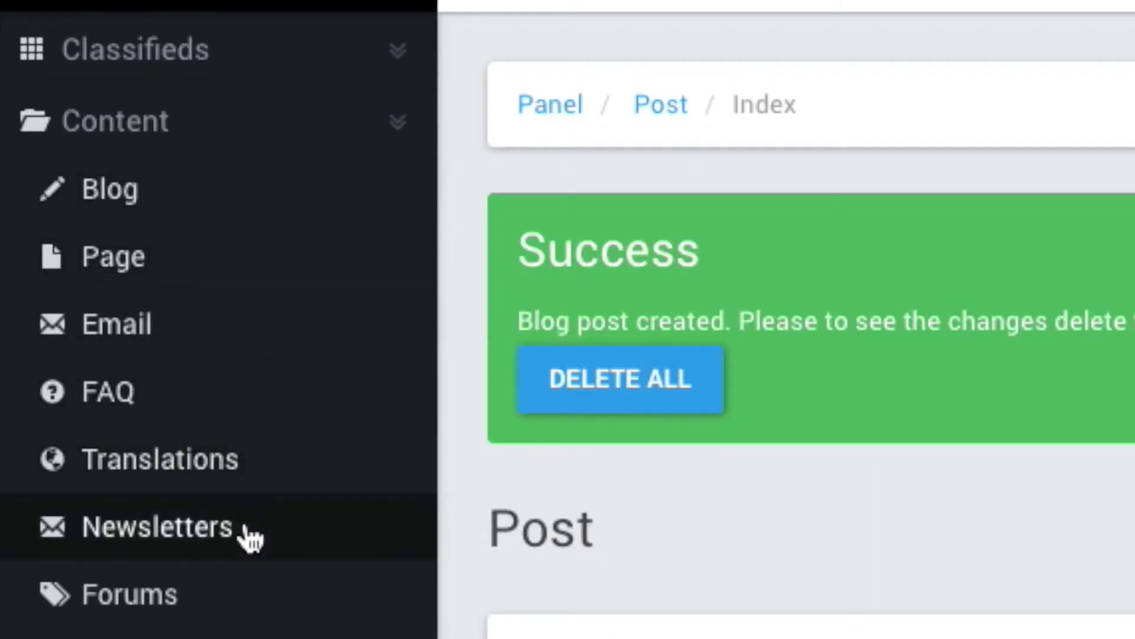
Draft the 'Thanks For Signing Up!' newsletter with the pasted message for all active users.
click(248, 532)
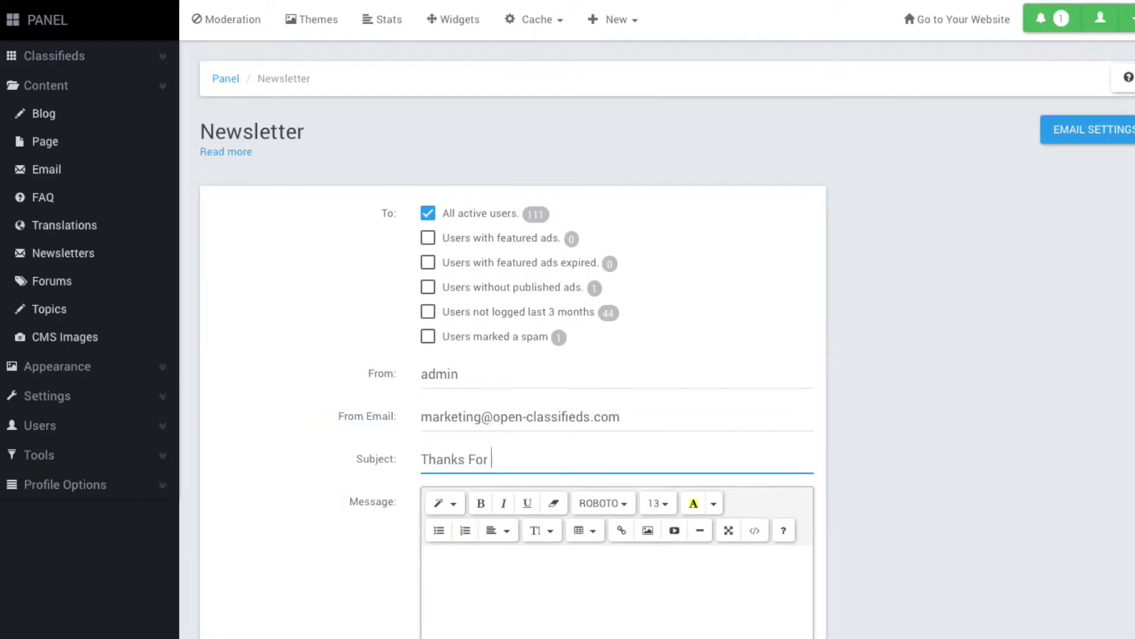
text(Up!)
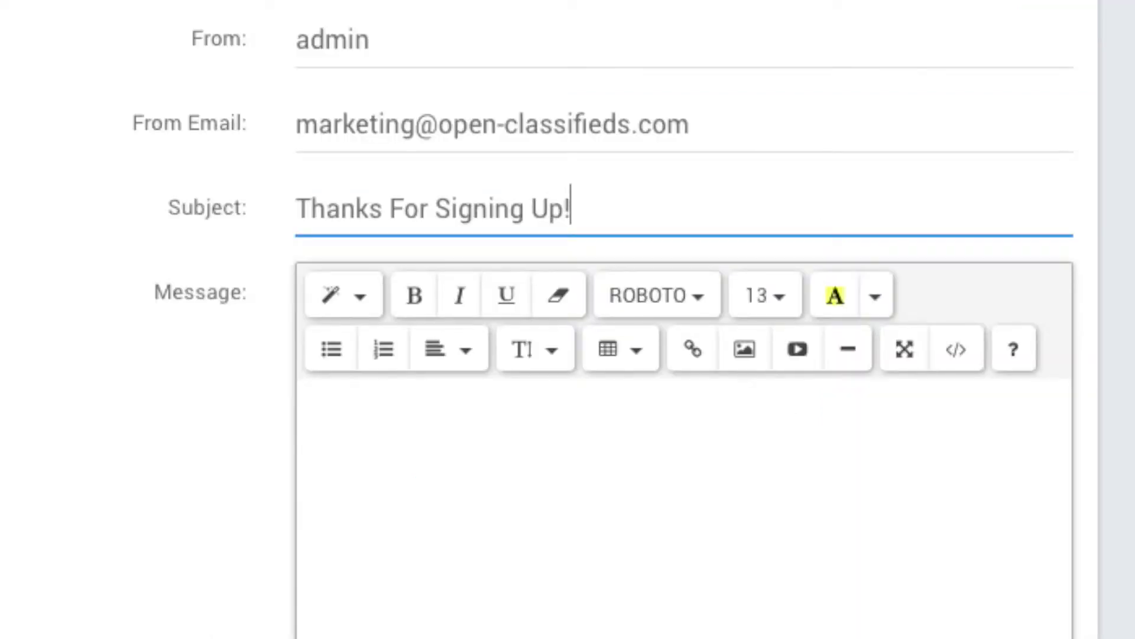
click(314, 411)
text(Thanks so much for signing up!   Be sure to check back for new sales and updates! :))
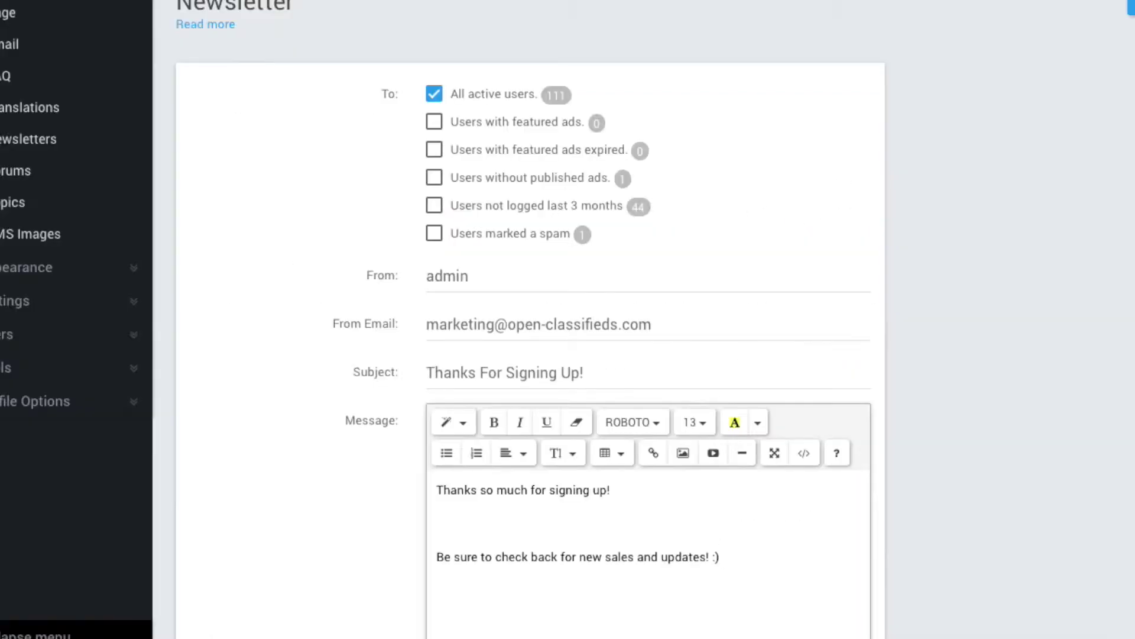
scroll(674, 355, down, 6)
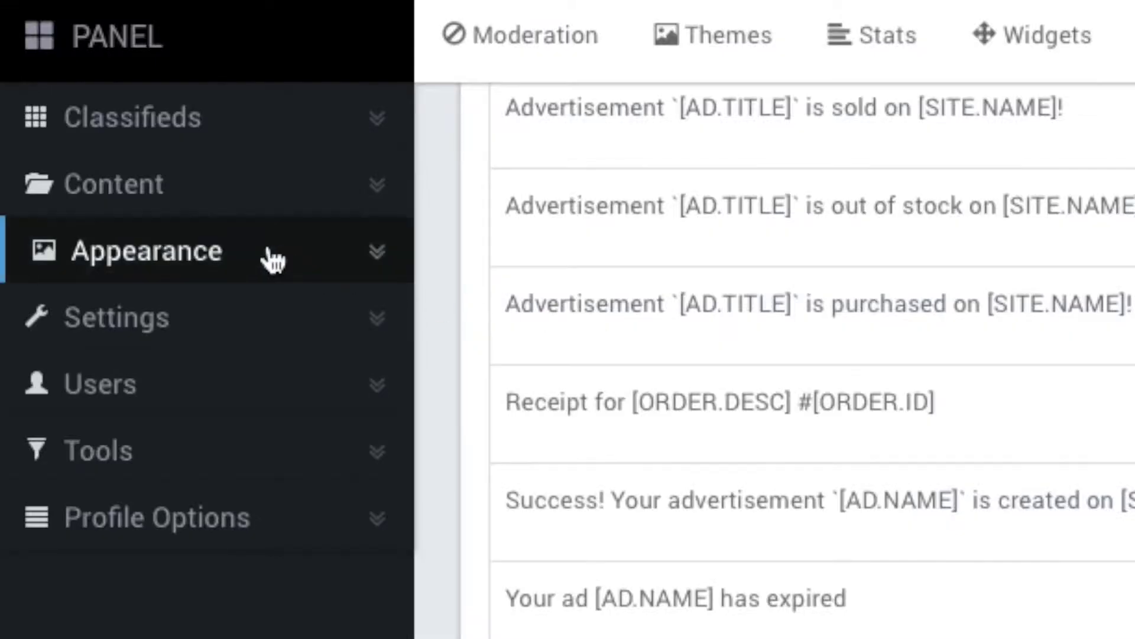
Activate the Kamaleon theme from the Themes list.
click(124, 129)
click(264, 336)
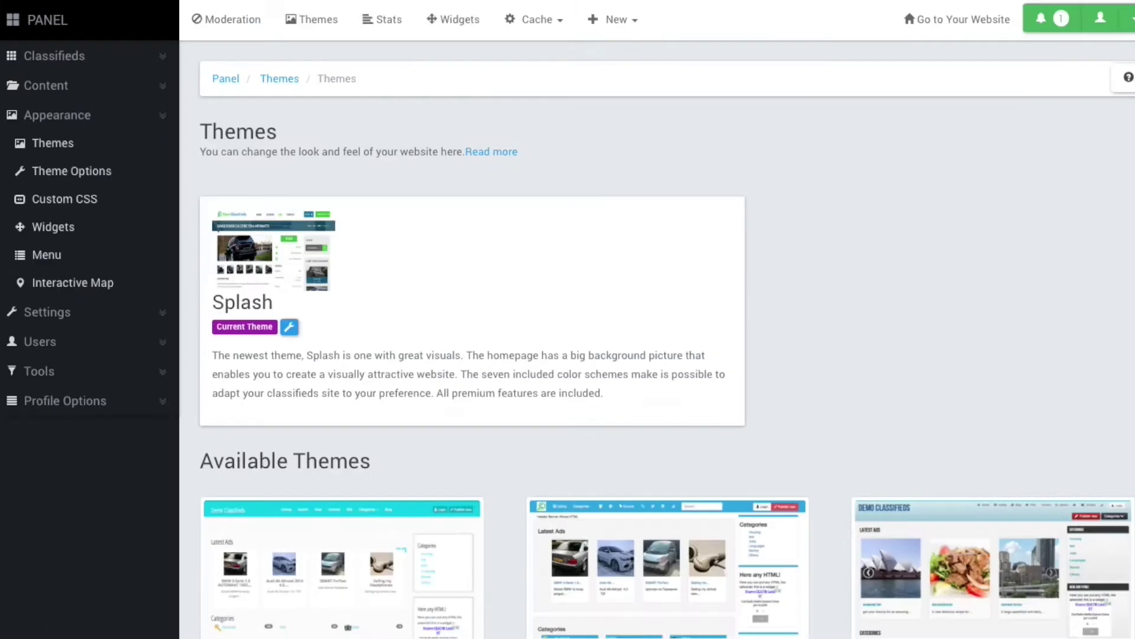
scroll(650, 343, down, 4)
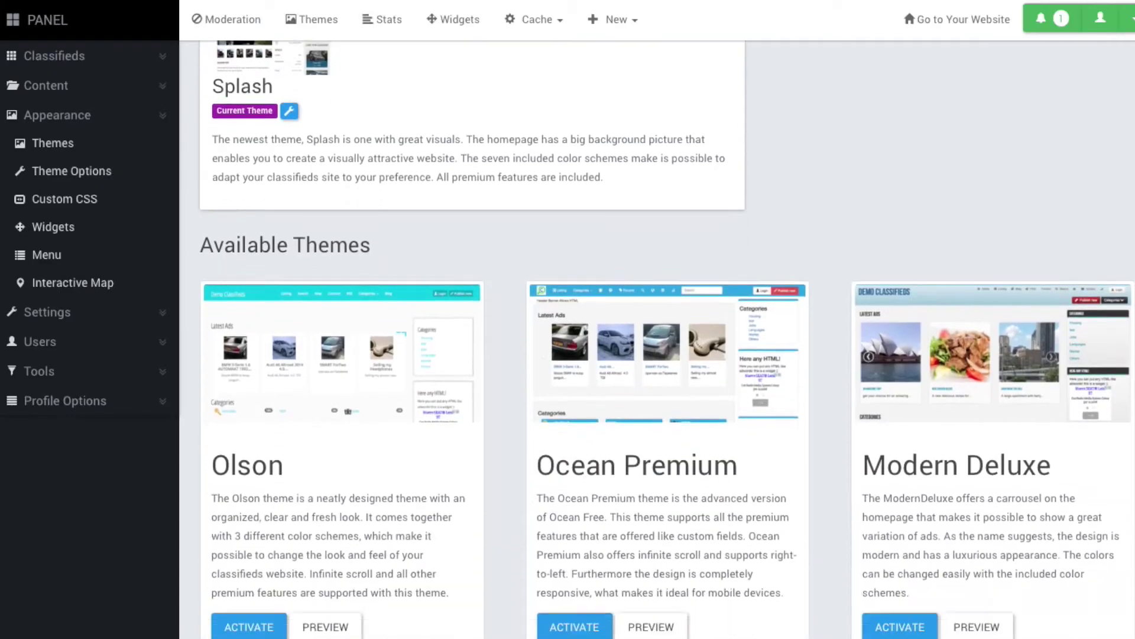
scroll(667, 338, down, 10)
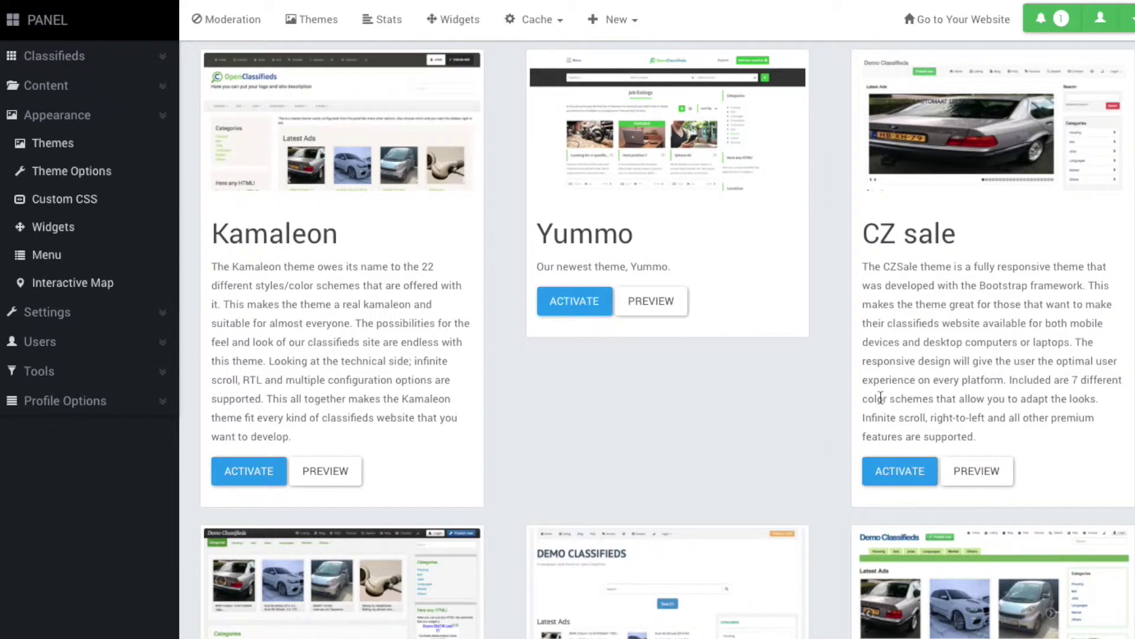
click(253, 470)
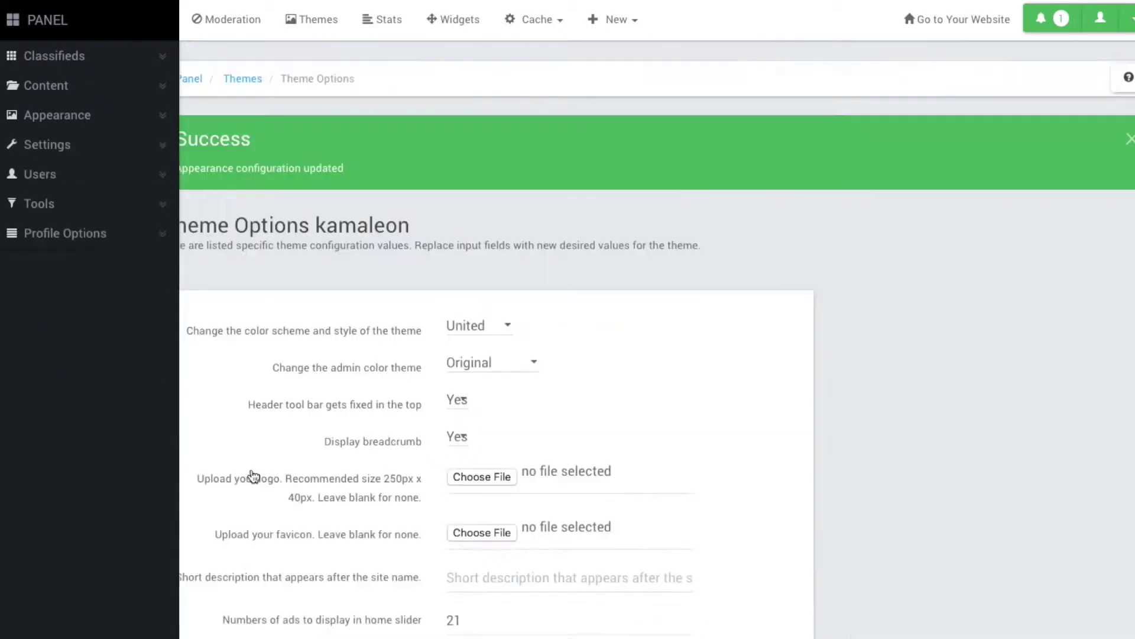
Set the admin colour theme to Nice Grey, logo5.jpg as logo, and create a Map widget.
click(642, 365)
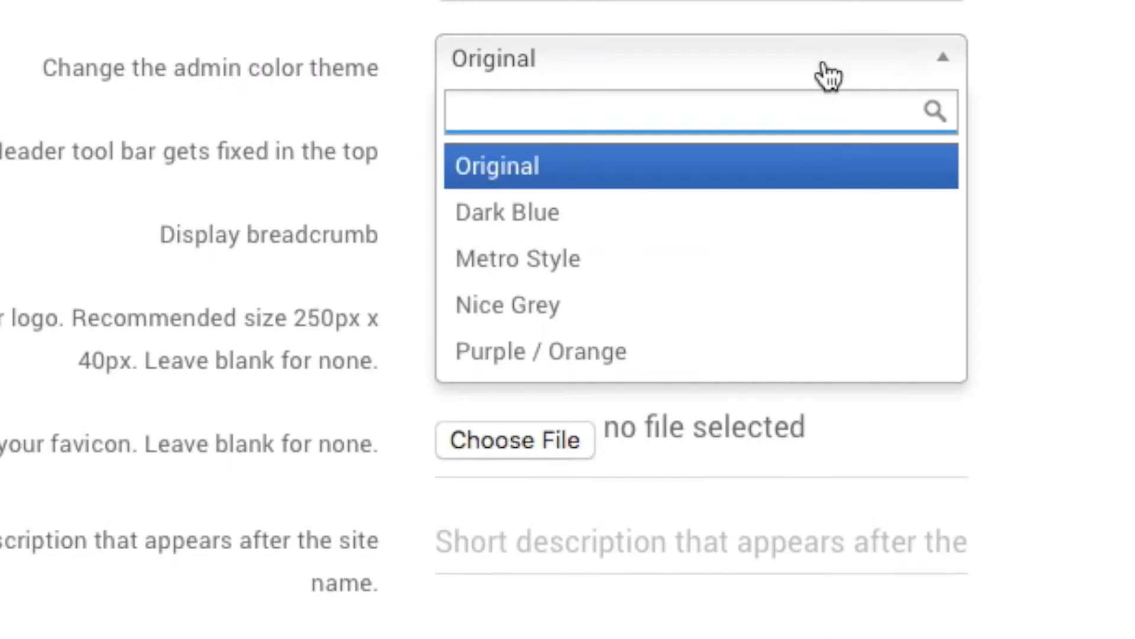
click(638, 473)
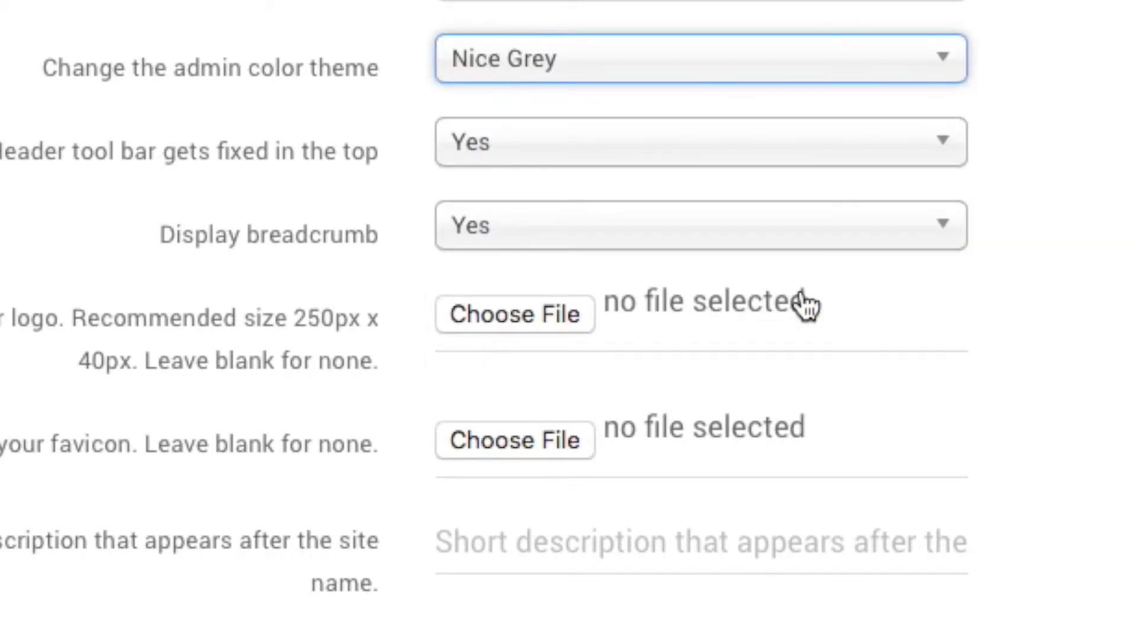
click(552, 315)
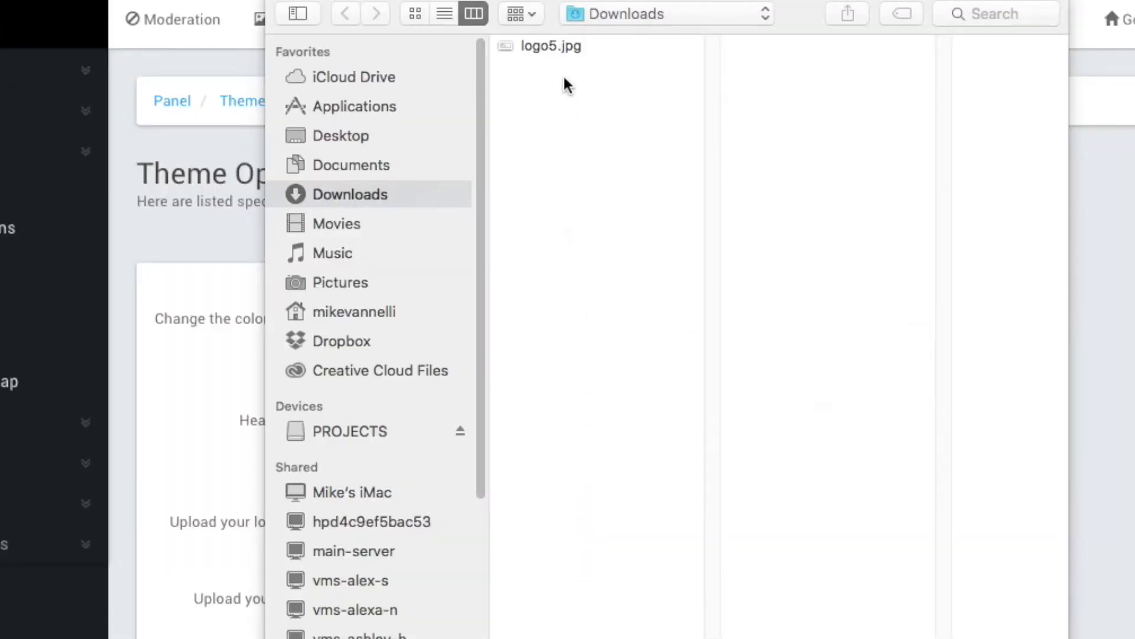
click(560, 48)
key(Return)
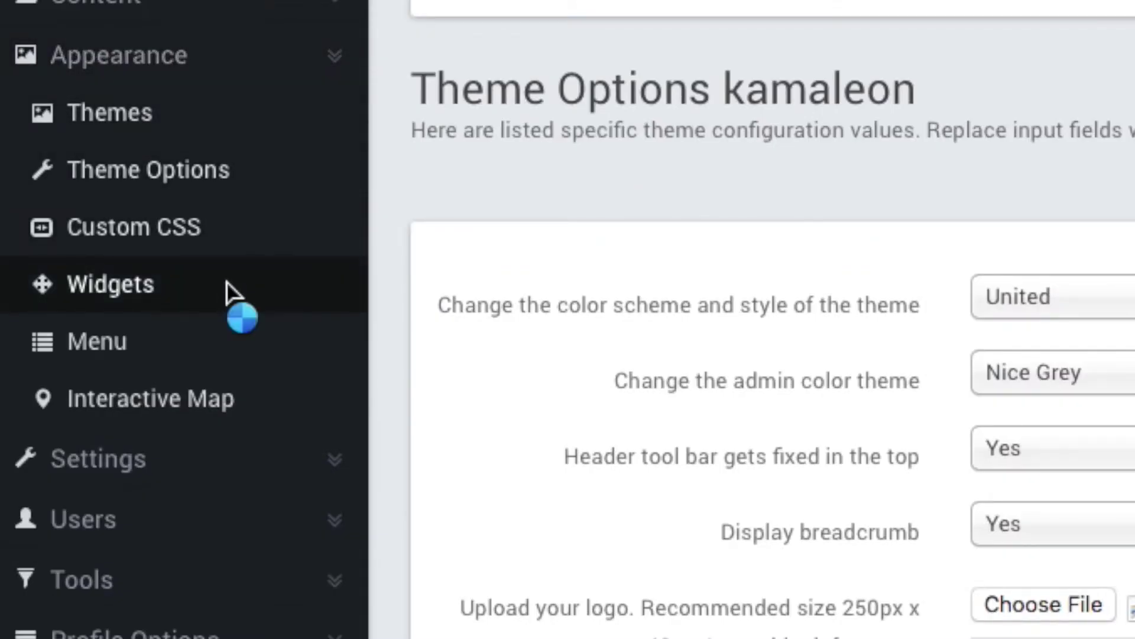
click(226, 283)
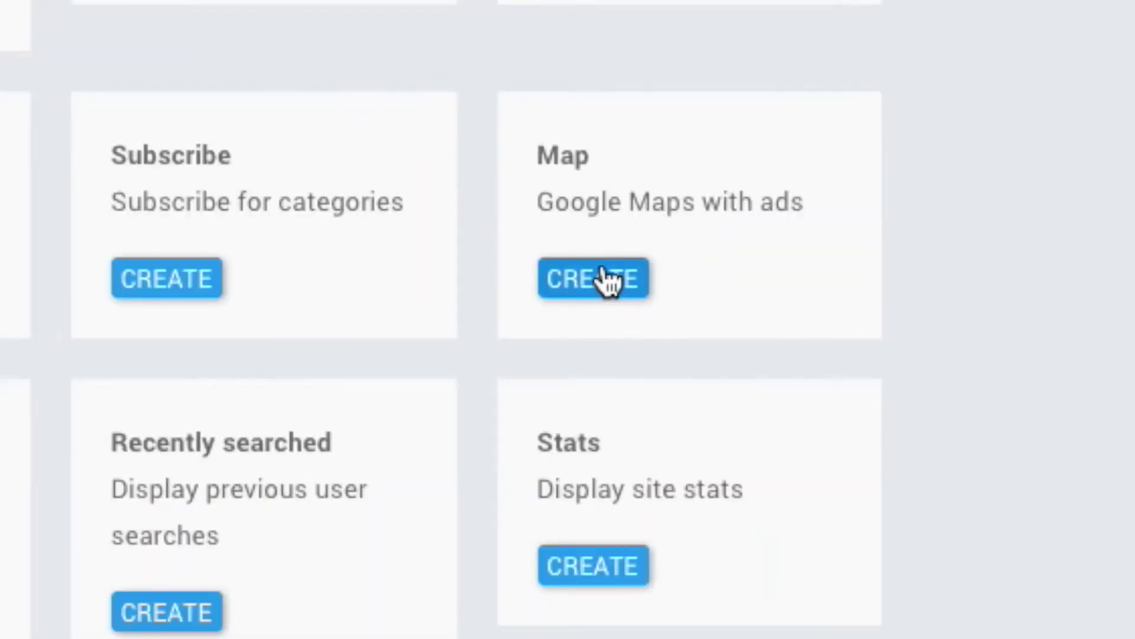
click(592, 327)
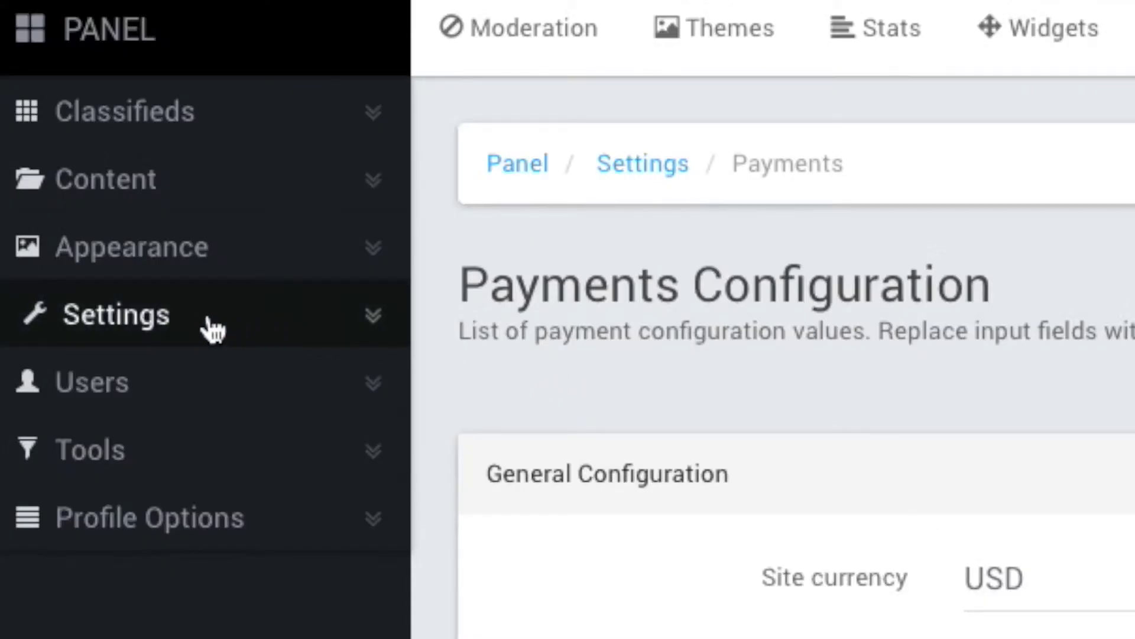
Set the site description to 'The best classified website!' in General settings.
click(204, 325)
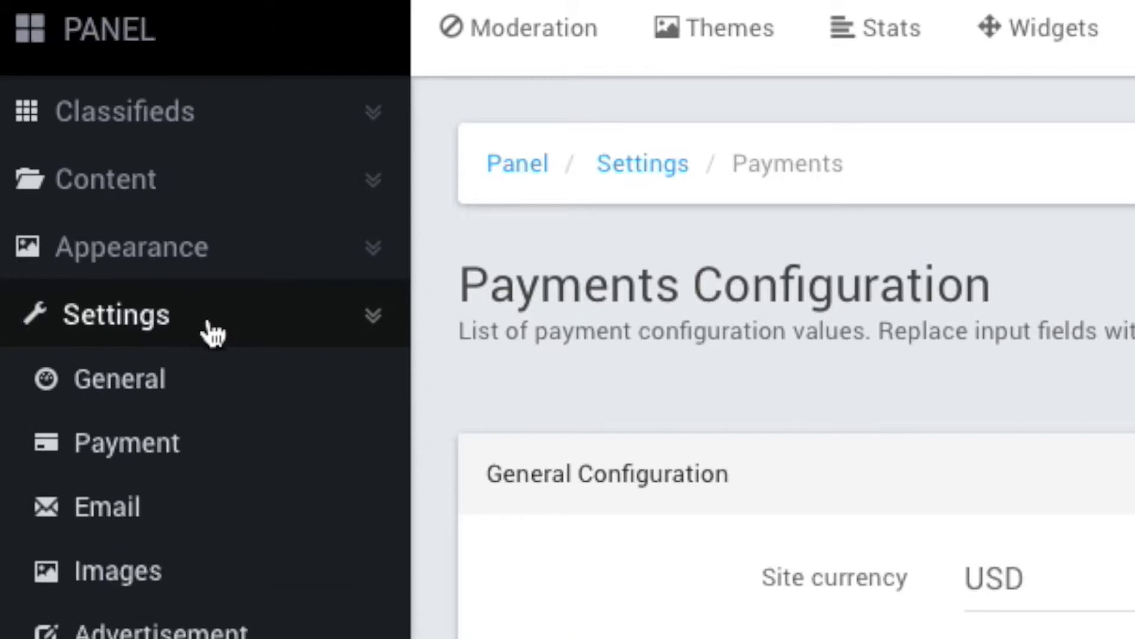
click(210, 395)
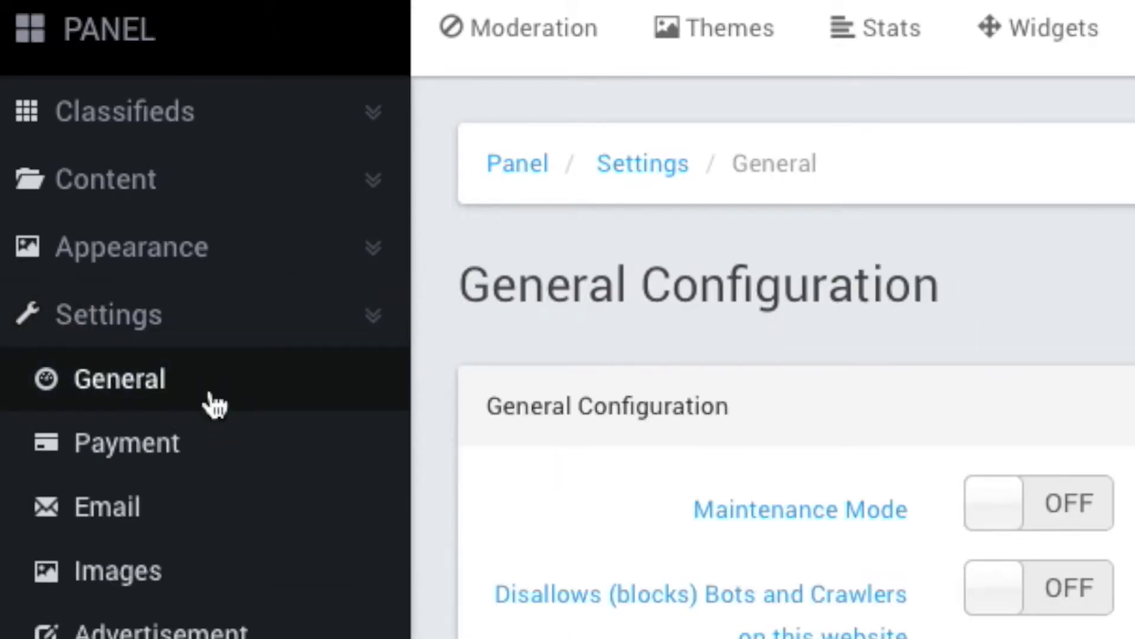
click(1134, 638)
text(T)
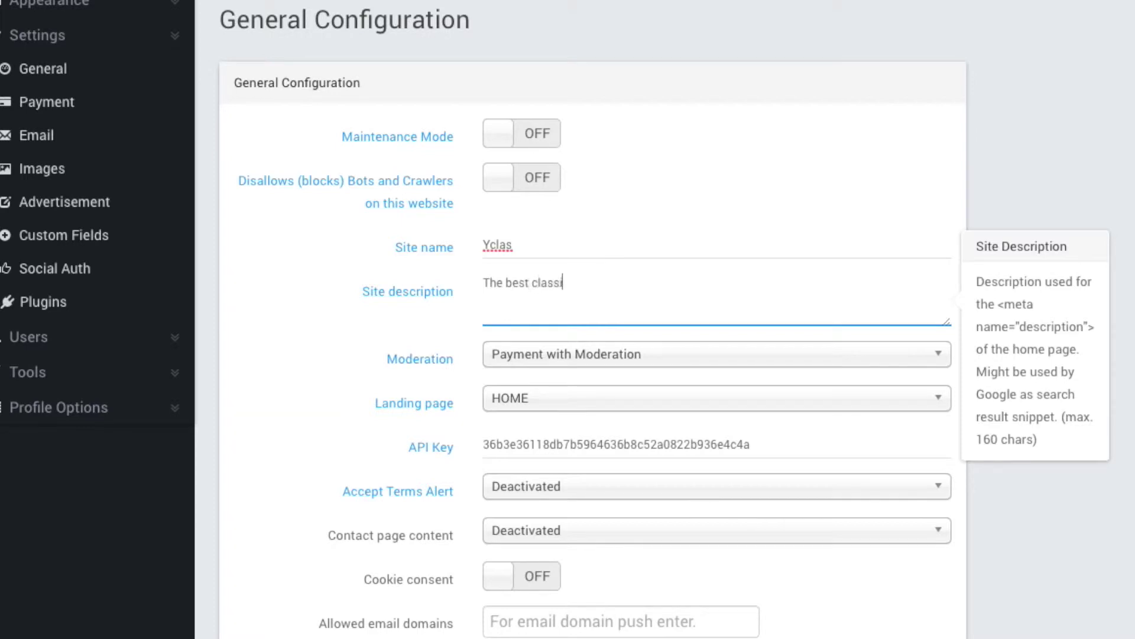
text(he best classified website!)
Open the Payments Configuration and scroll through its gateway settings.
click(79, 105)
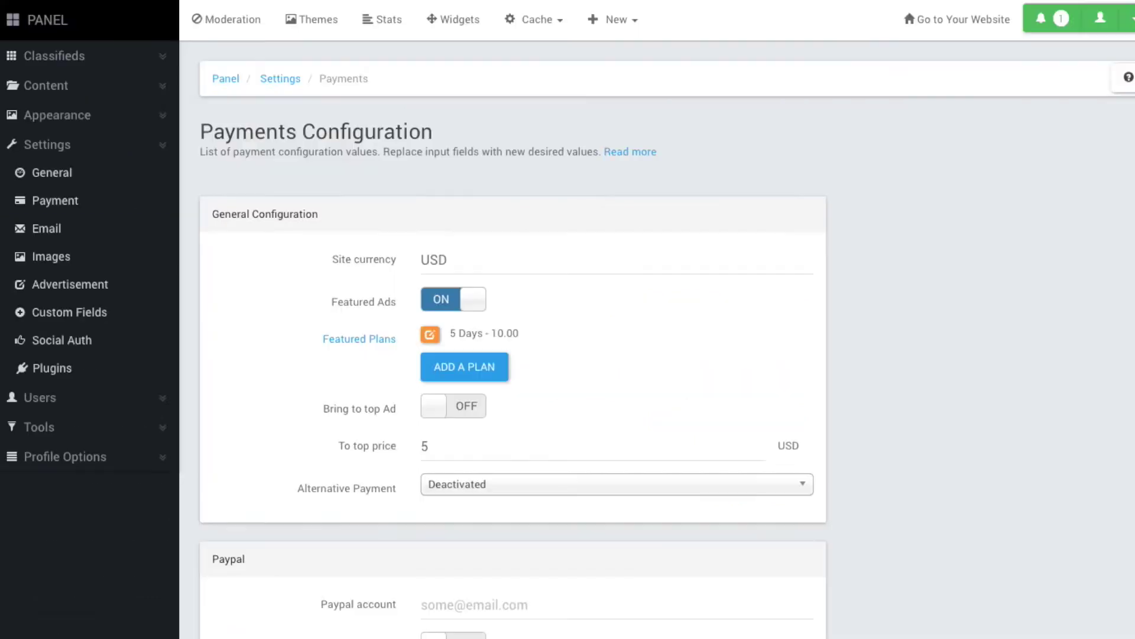
scroll(513, 355, down, 7)
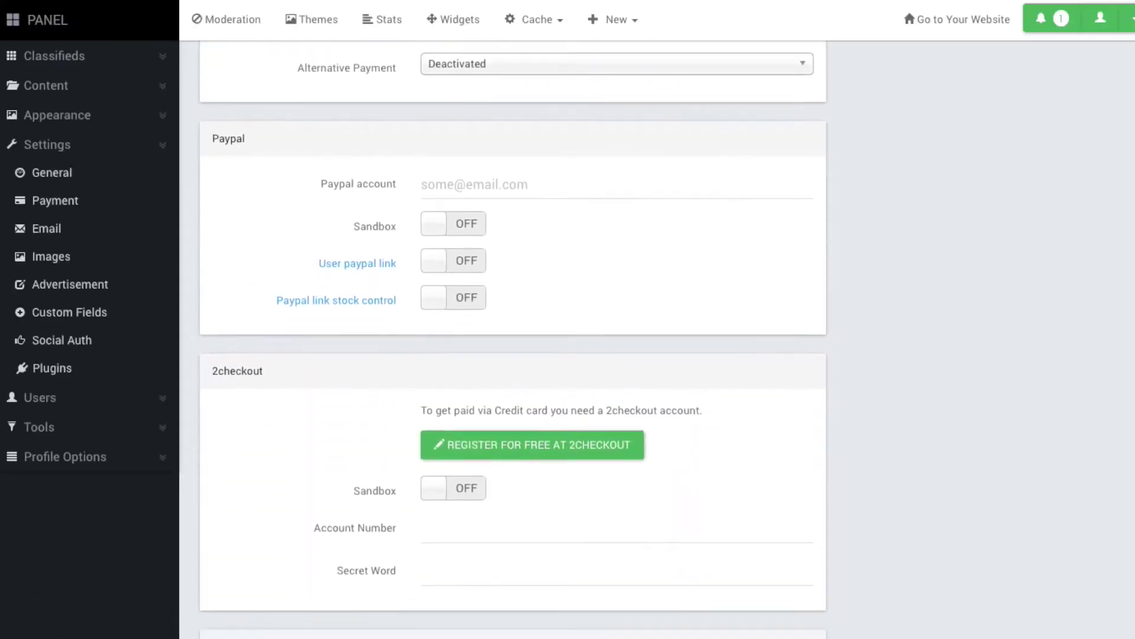
scroll(512, 355, down, 8)
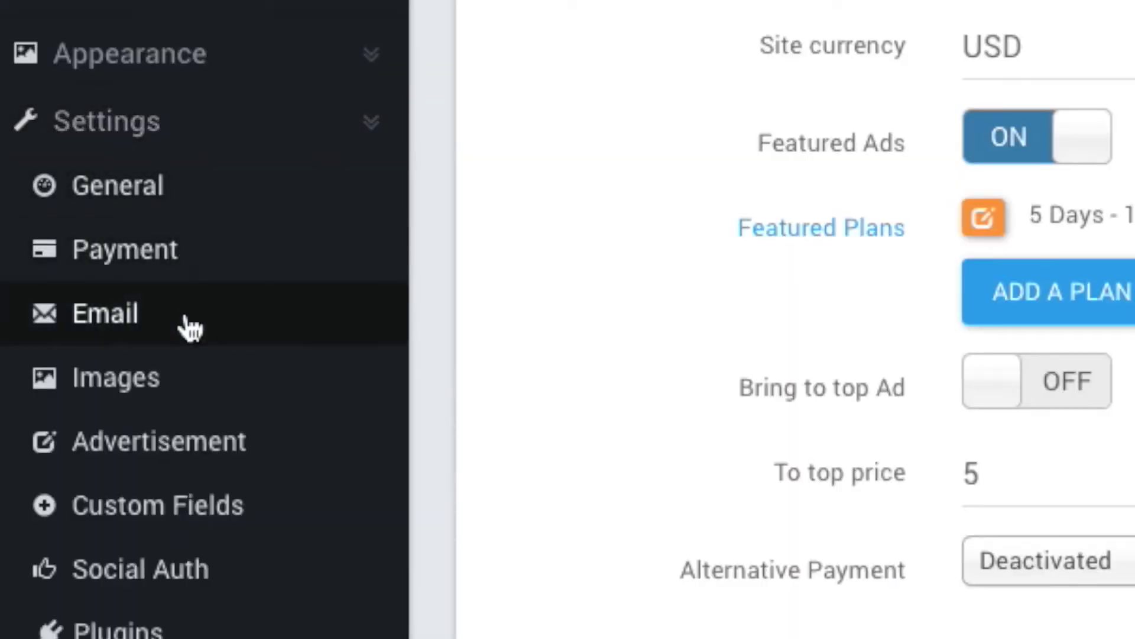
Turn on new-ad notifications and ElasticEmail in the email settings.
click(80, 231)
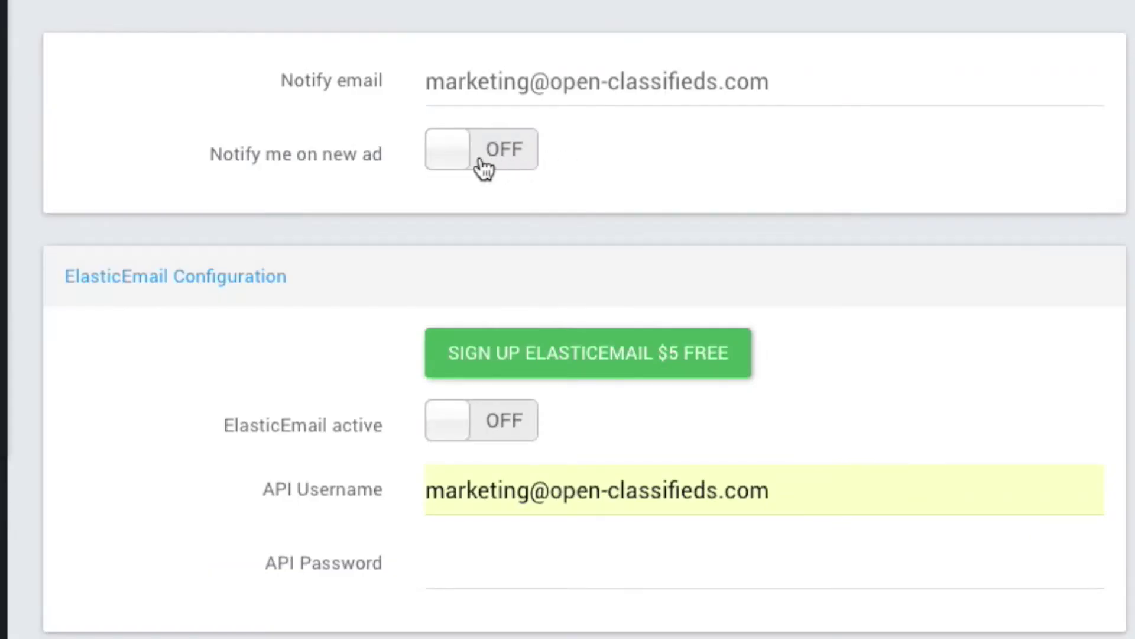
click(447, 298)
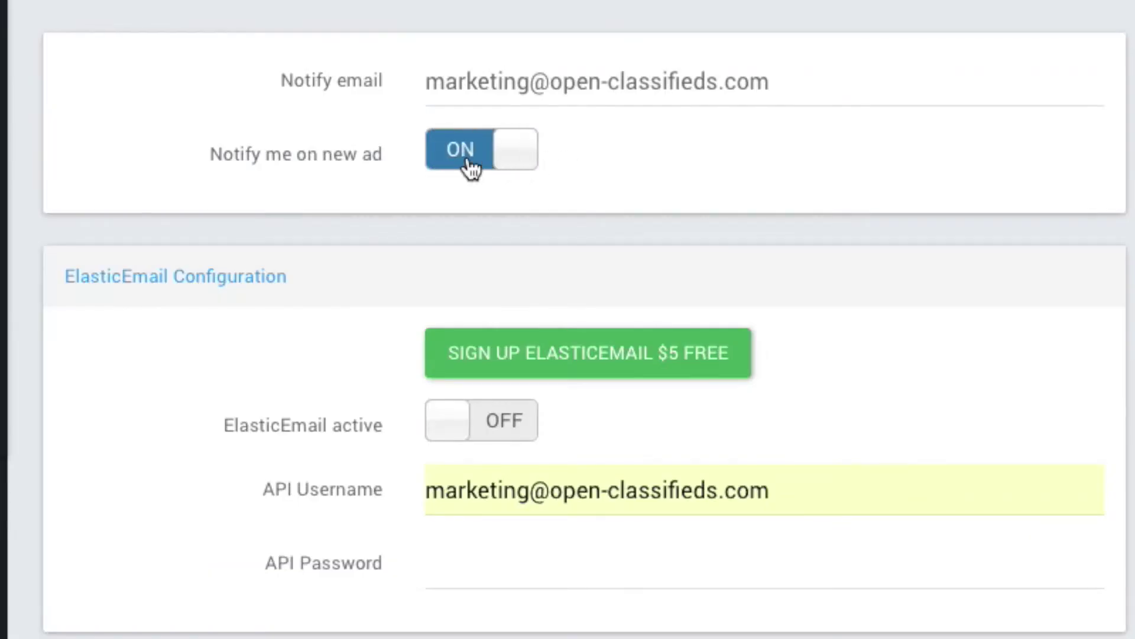
click(478, 427)
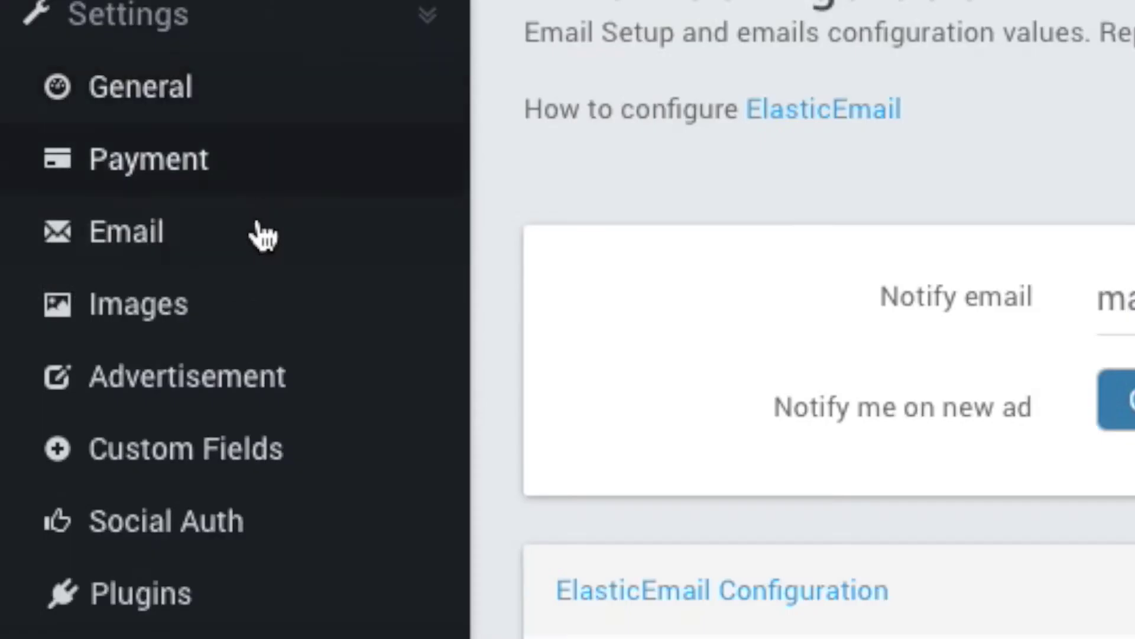
Enable nude-picture blocking and watermarking in the image settings.
click(253, 314)
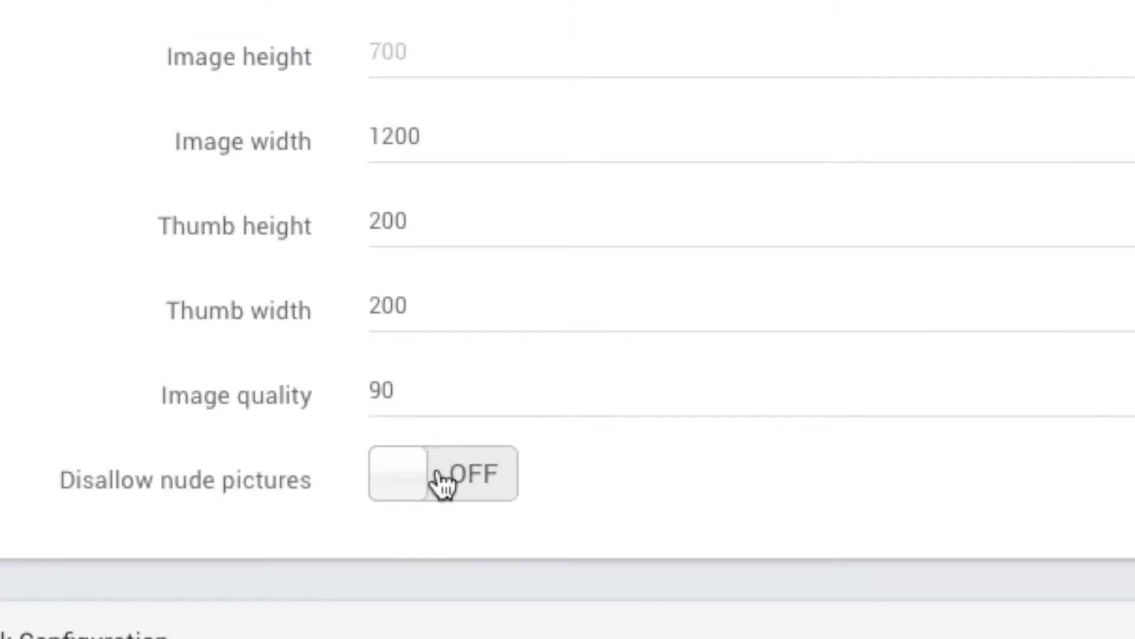
click(443, 486)
scroll(568, 319, down, 4)
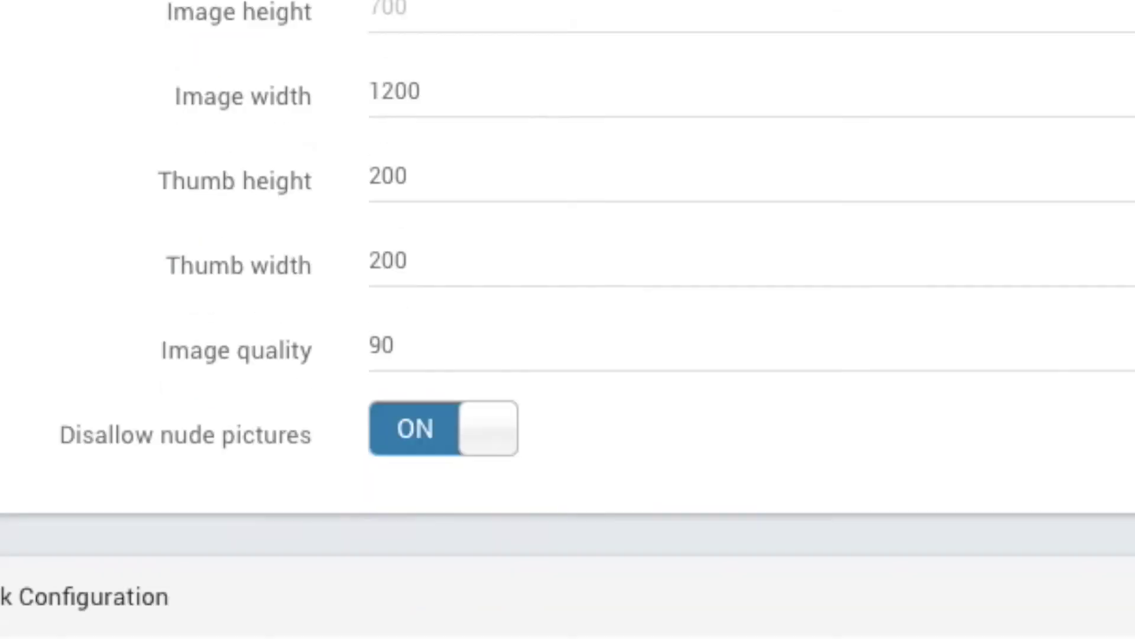
click(450, 227)
Enable OpenID, Yahoo and AOL logins in Social Authentication settings.
click(249, 331)
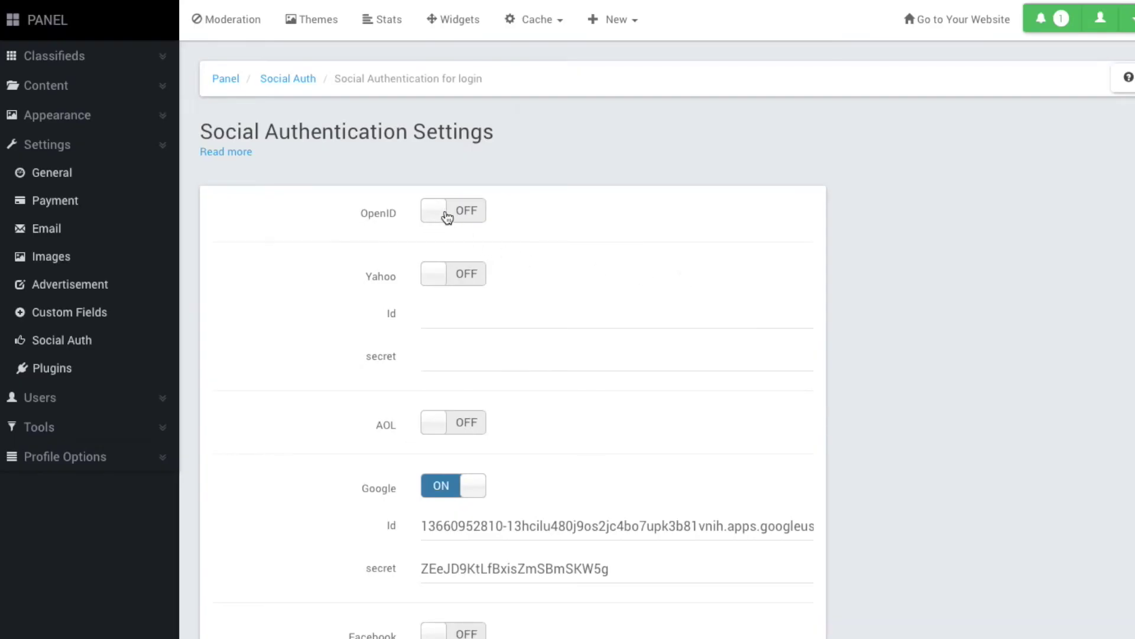
click(447, 218)
click(563, 214)
click(556, 528)
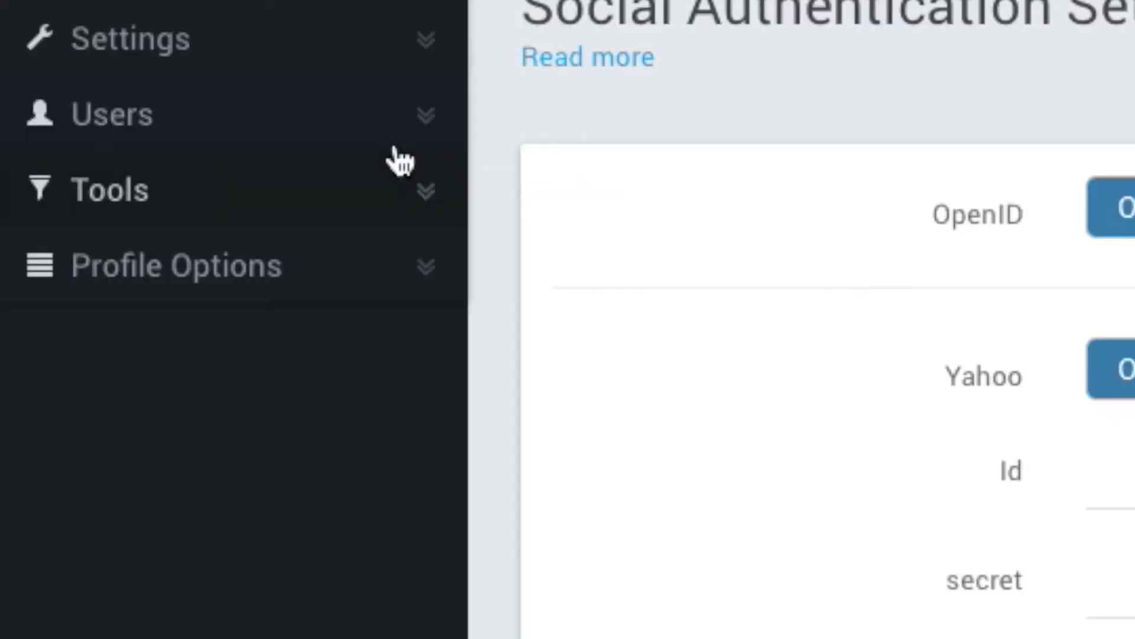
click(302, 115)
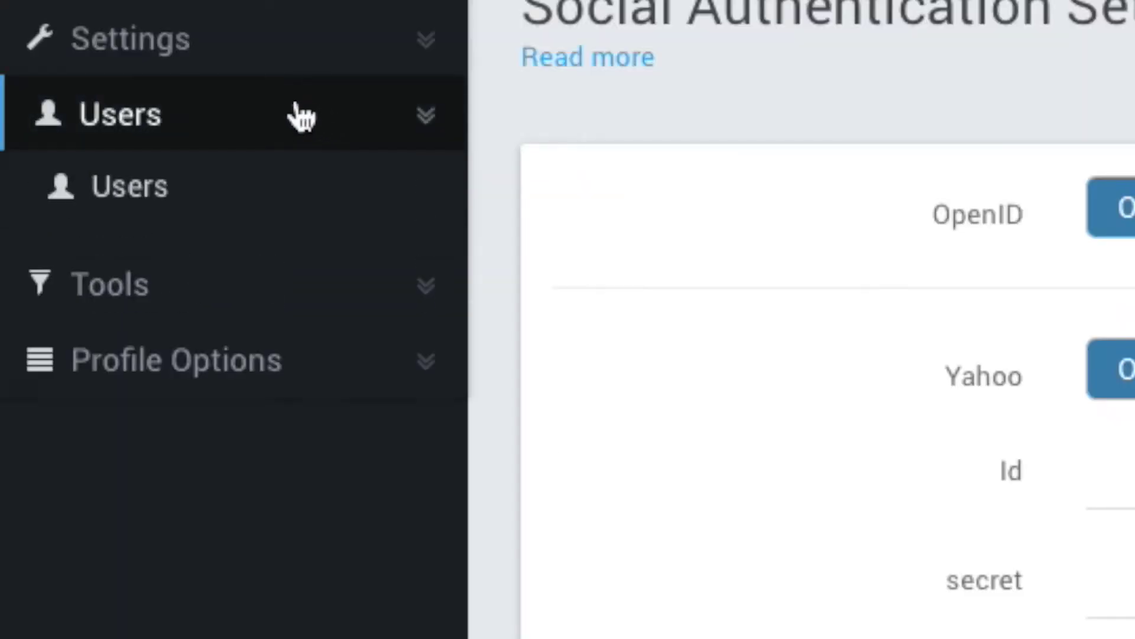
Mark a user as a spammer from the Users list and view the Black list.
click(275, 198)
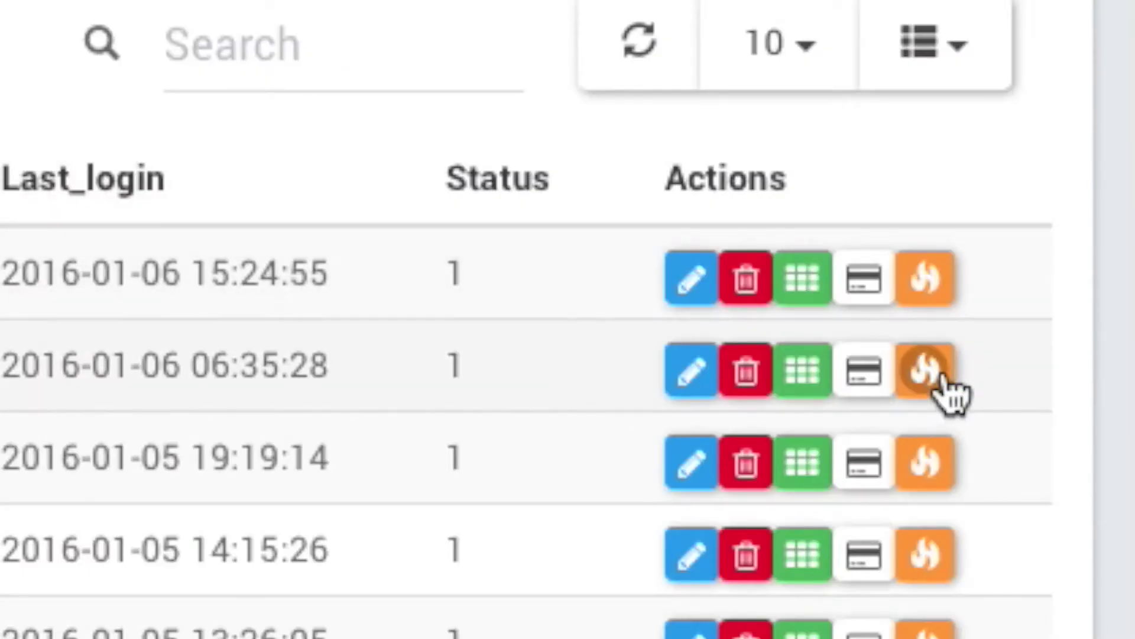
click(940, 379)
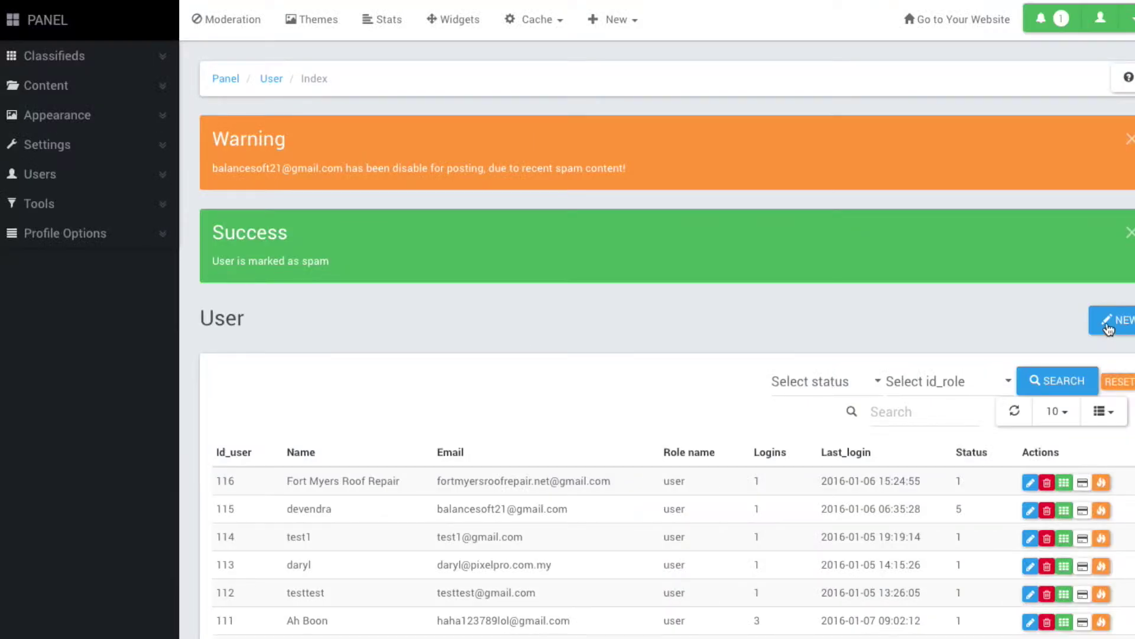
click(39, 174)
click(98, 286)
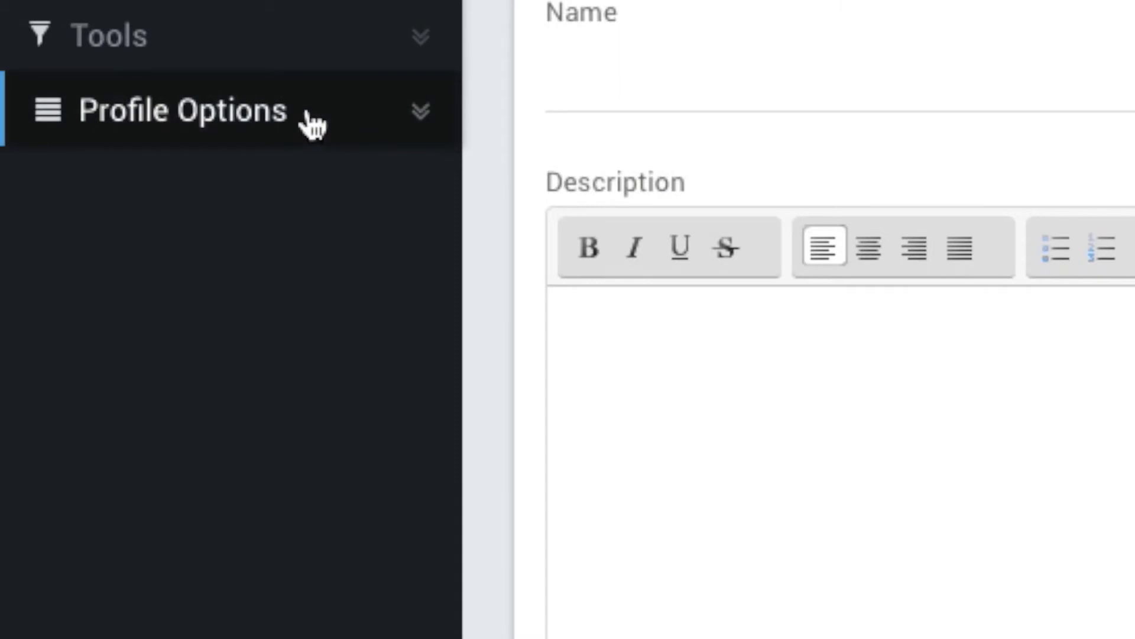
Change the Malaga Jeans ad's description to 'Jeans size L.' in My Advertisements.
click(307, 118)
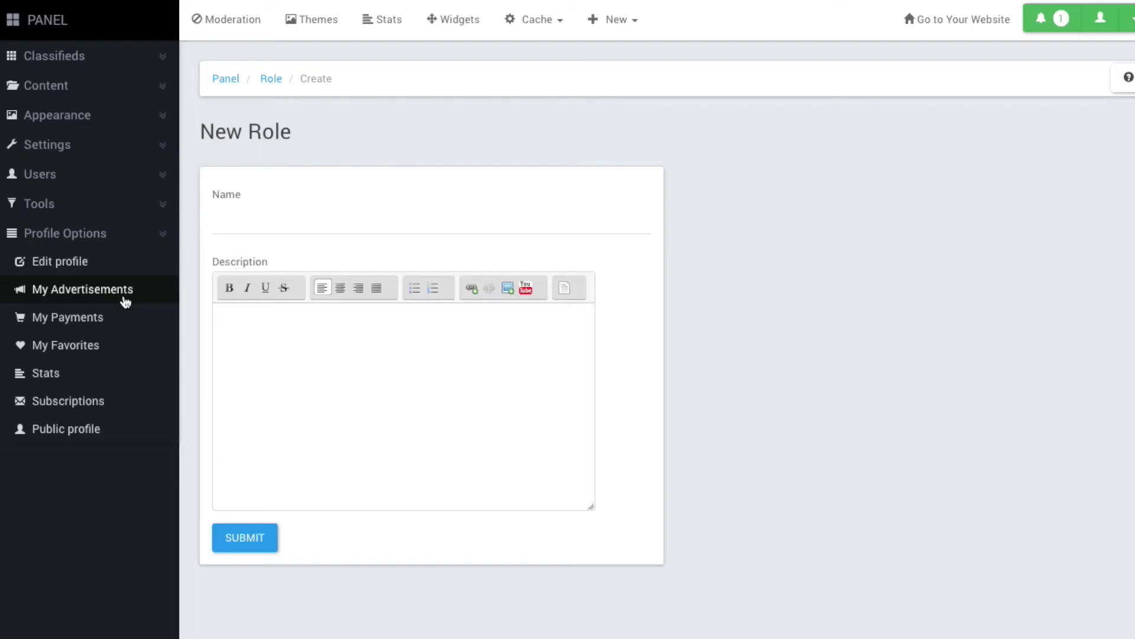
click(126, 300)
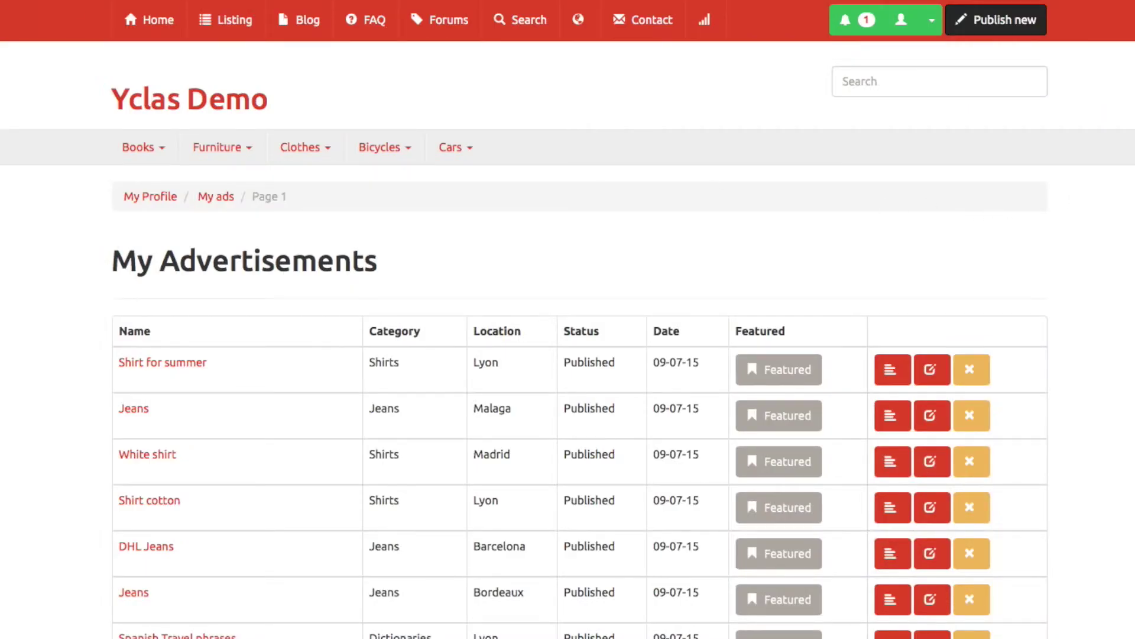
scroll(568, 355, down, 3)
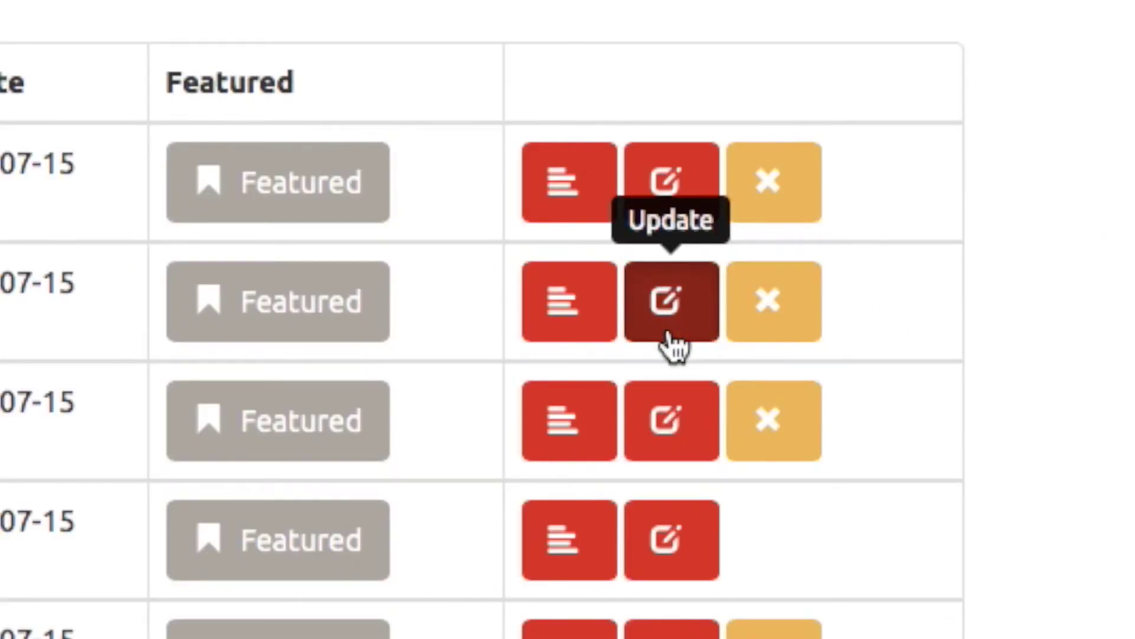
click(930, 221)
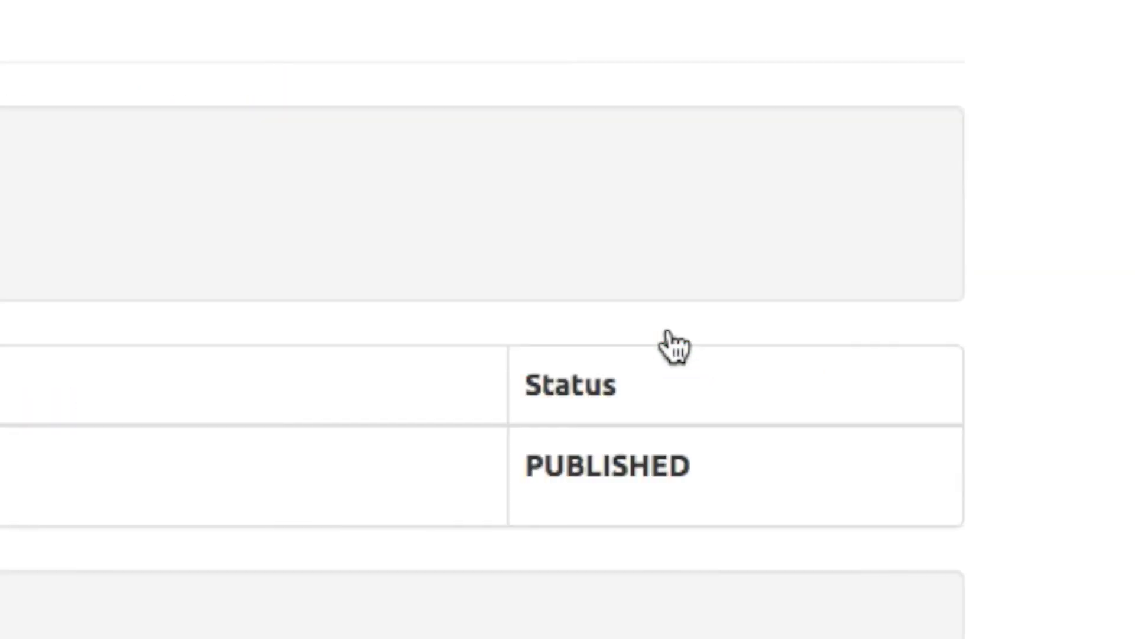
scroll(663, 320, down, 8)
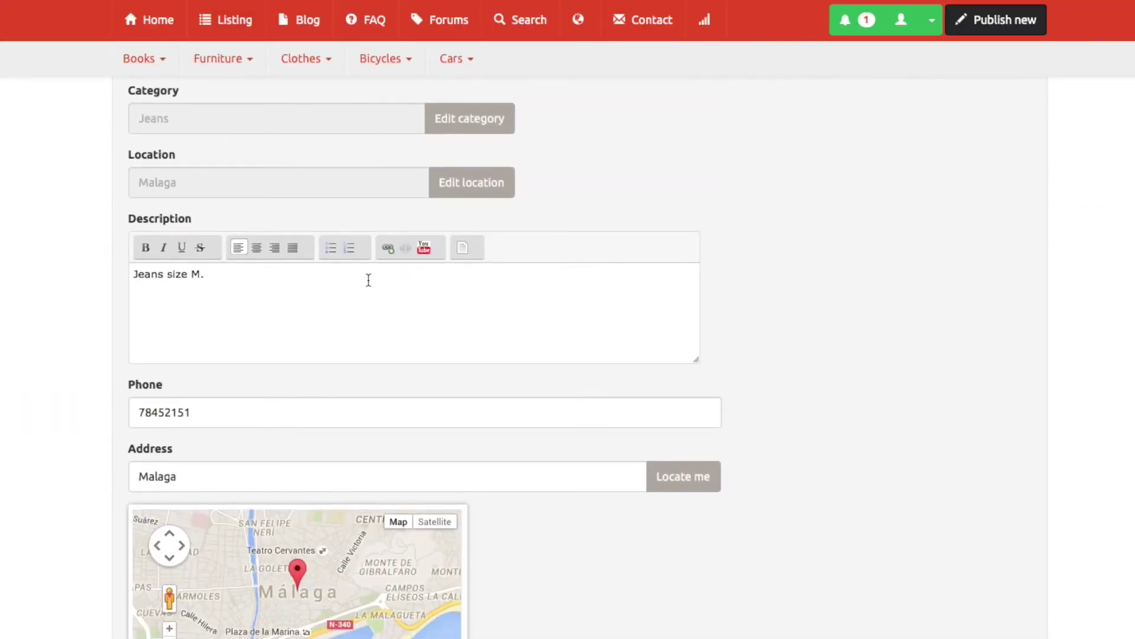
key(BackSpace)
key(BackSpace)
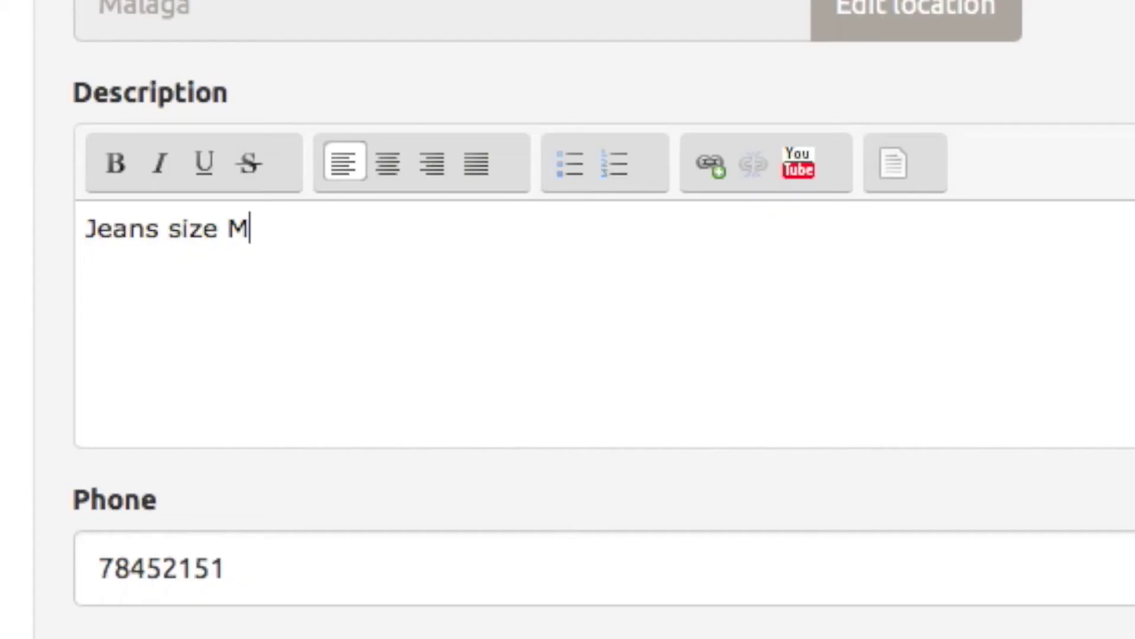
text(L.)
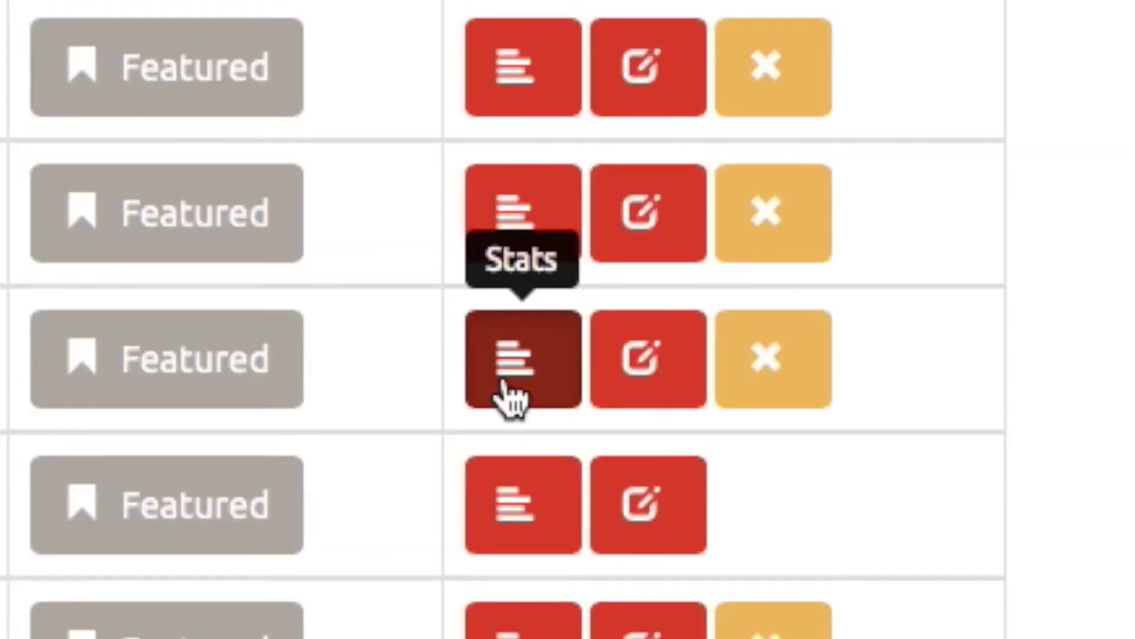
Check the White shirt ad's statistics, then mark the Shirt for summer ad as featured.
click(892, 459)
scroll(1108, 366, down, 5)
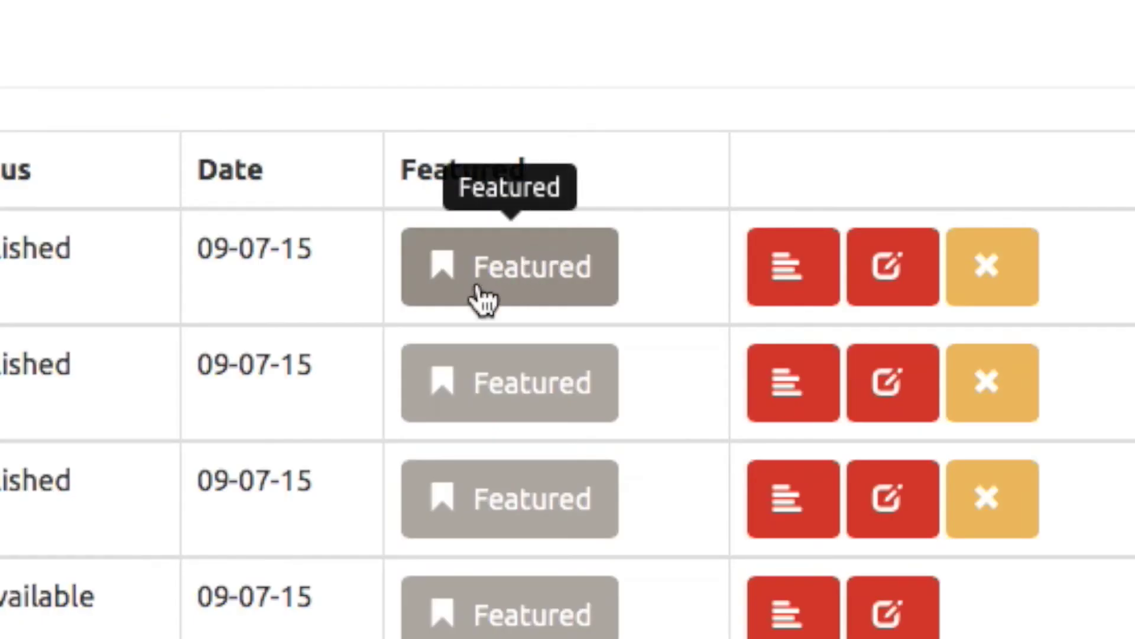
click(771, 376)
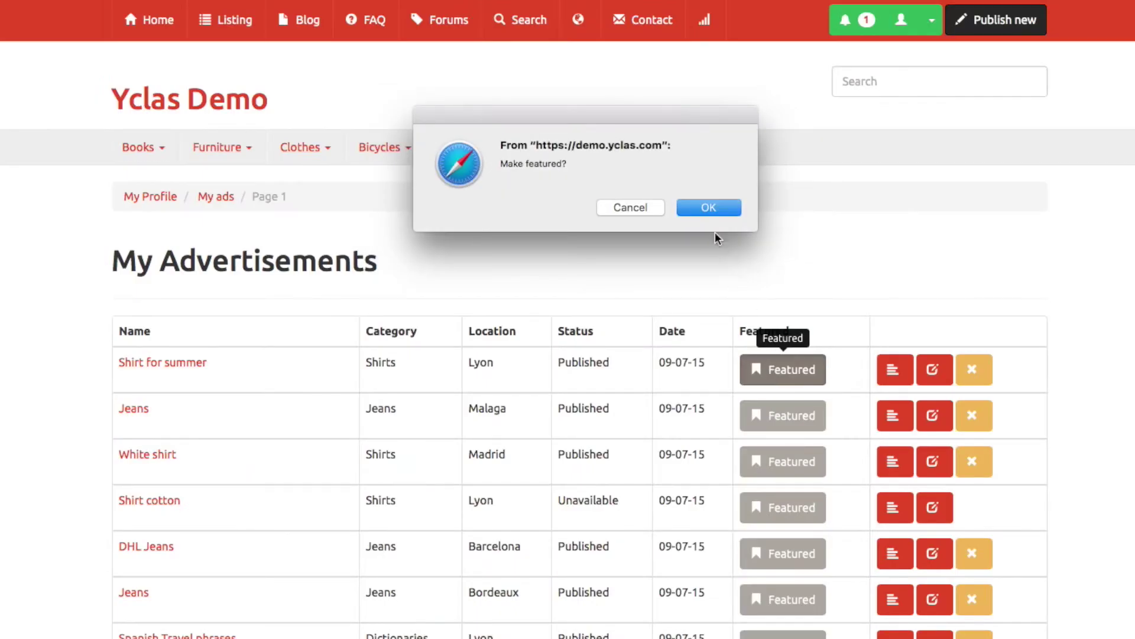
click(698, 208)
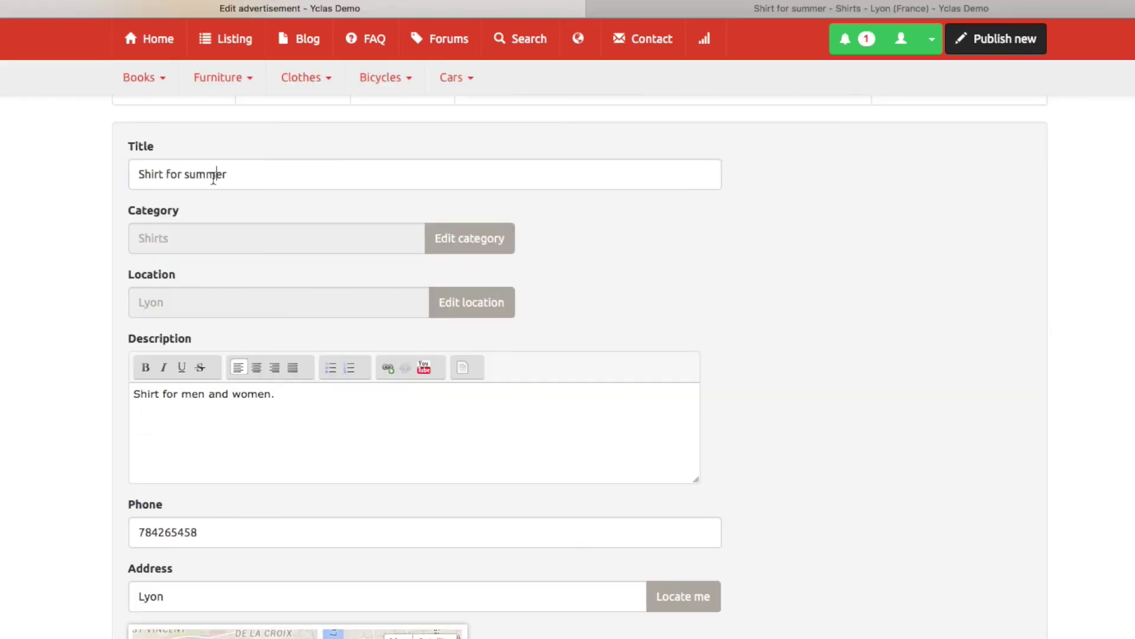
Rename the ad's title to 'Shirt for Spring' and publish it.
double_click(215, 175)
text(Spring)
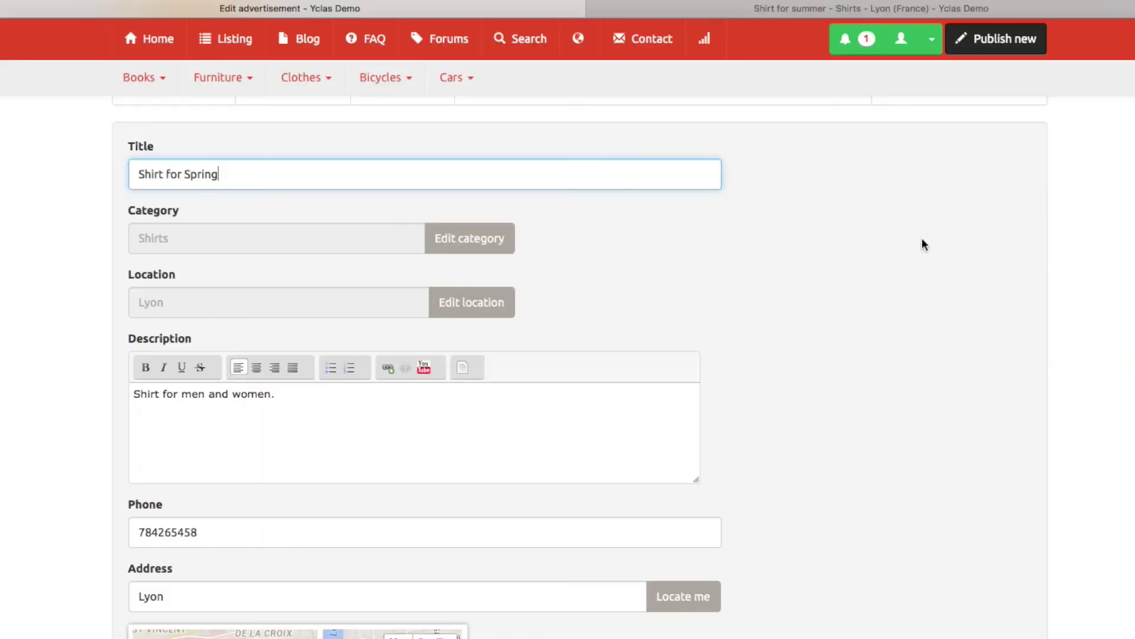
scroll(920, 243, down, 3)
scroll(579, 366, down, 10)
click(167, 553)
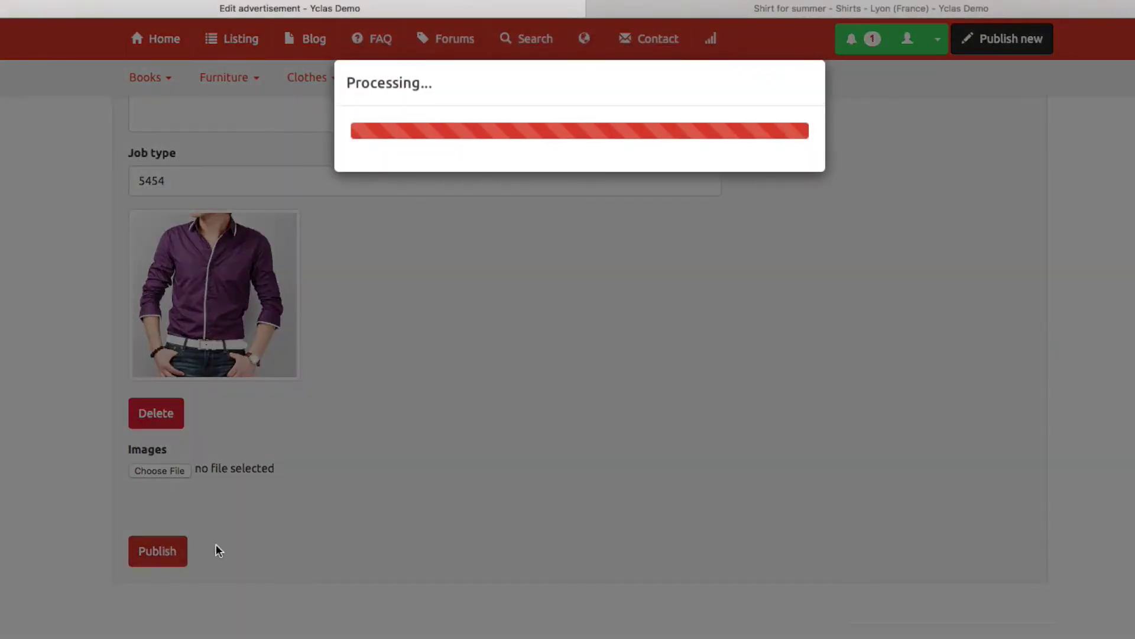